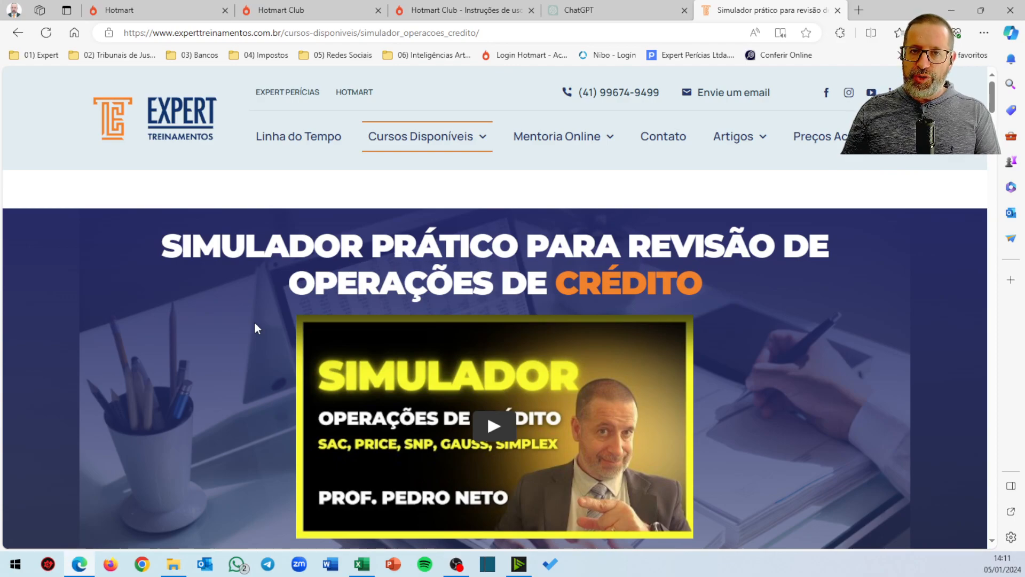
Switch to the Excel credit simulator and fill in the debtor's name, Bank as Nome do Credor, and the contract number
key(alt+Tab)
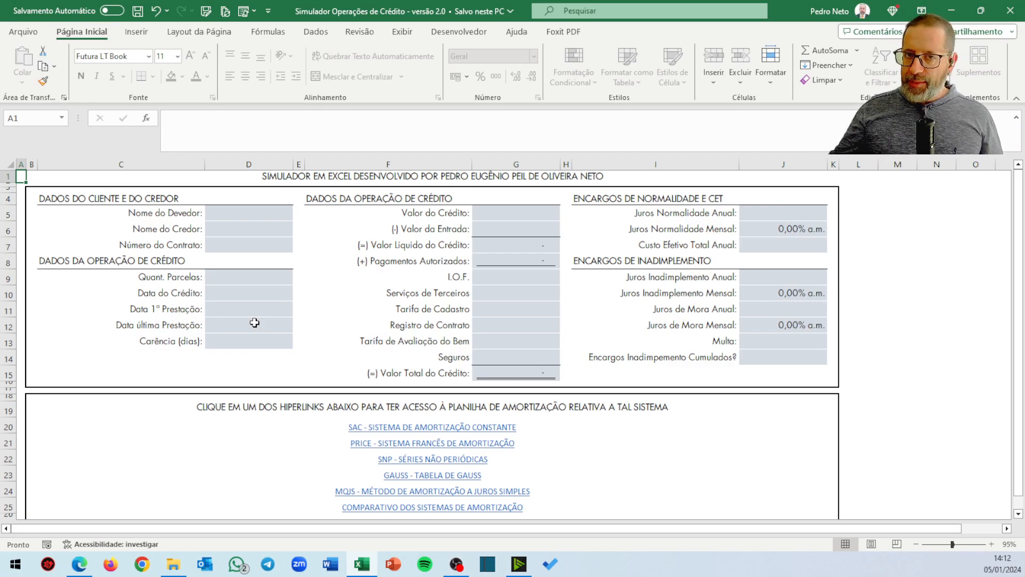
click(246, 213)
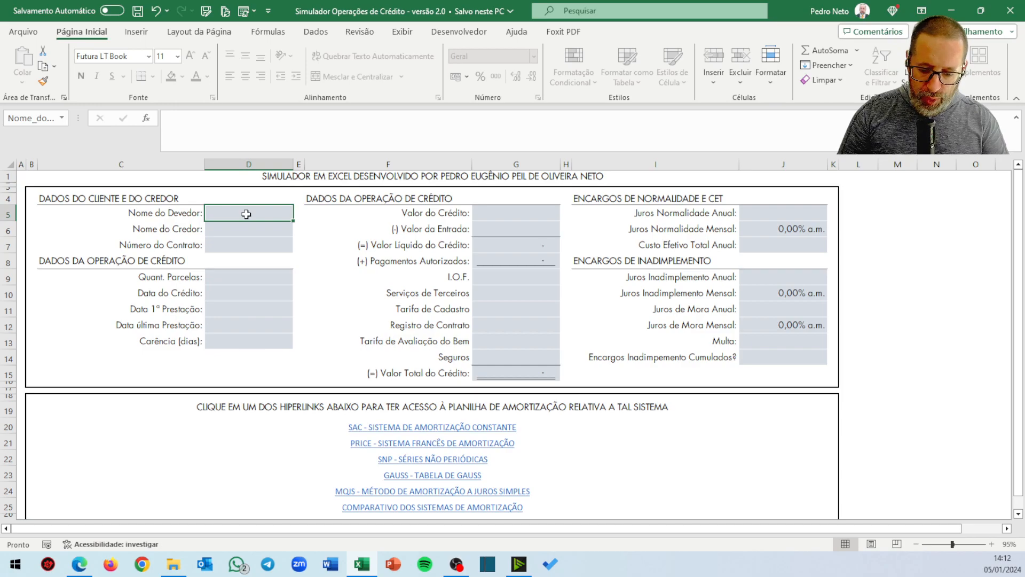
text(pEDRO)
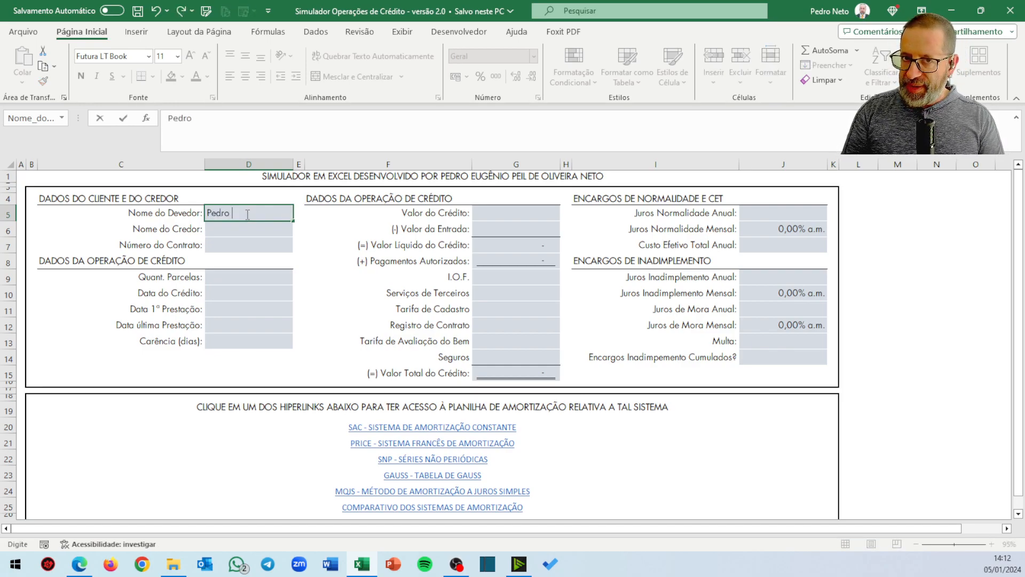
key(Return)
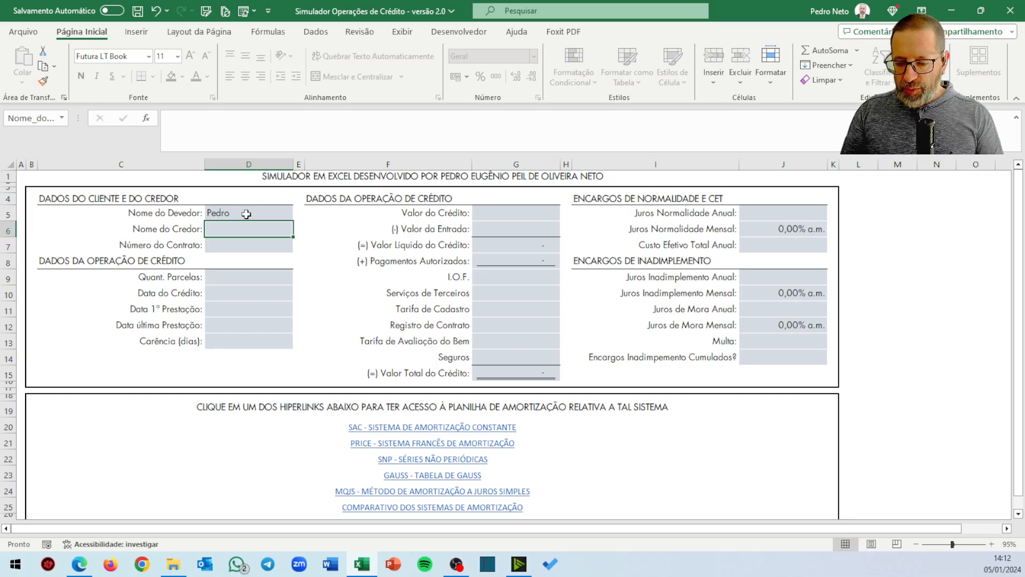
text(B)
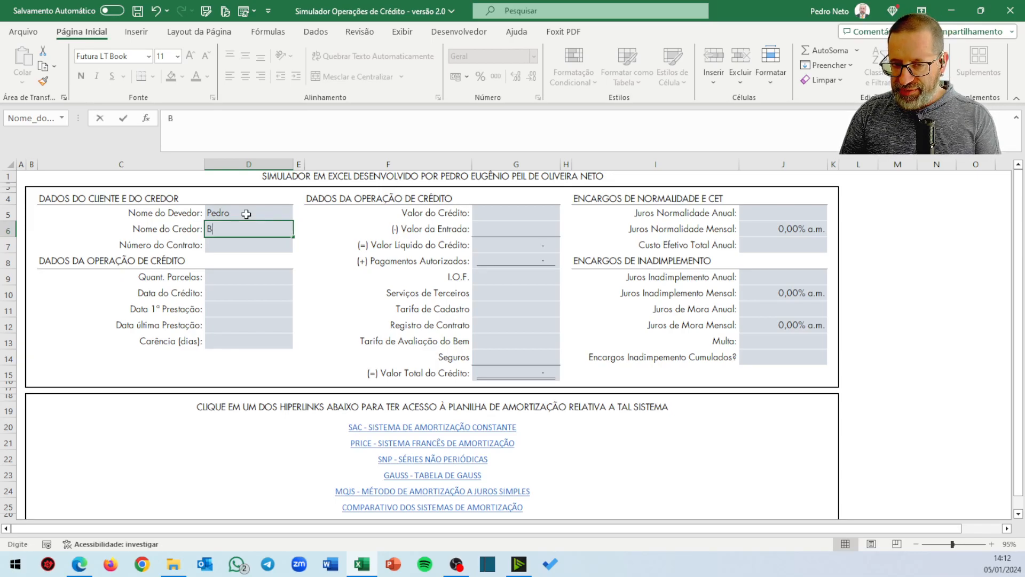
text(ank)
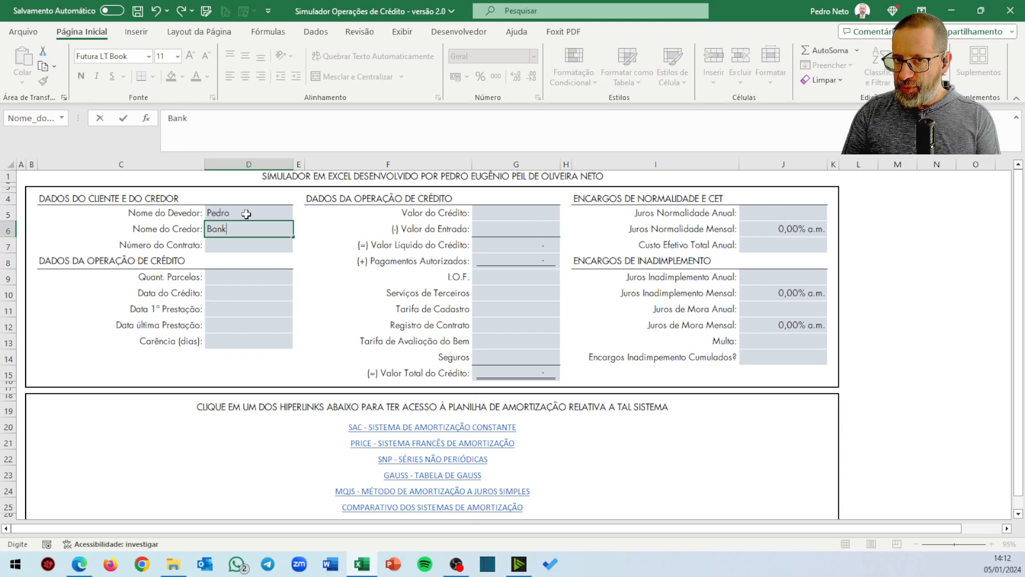
key(Return)
text(123456)
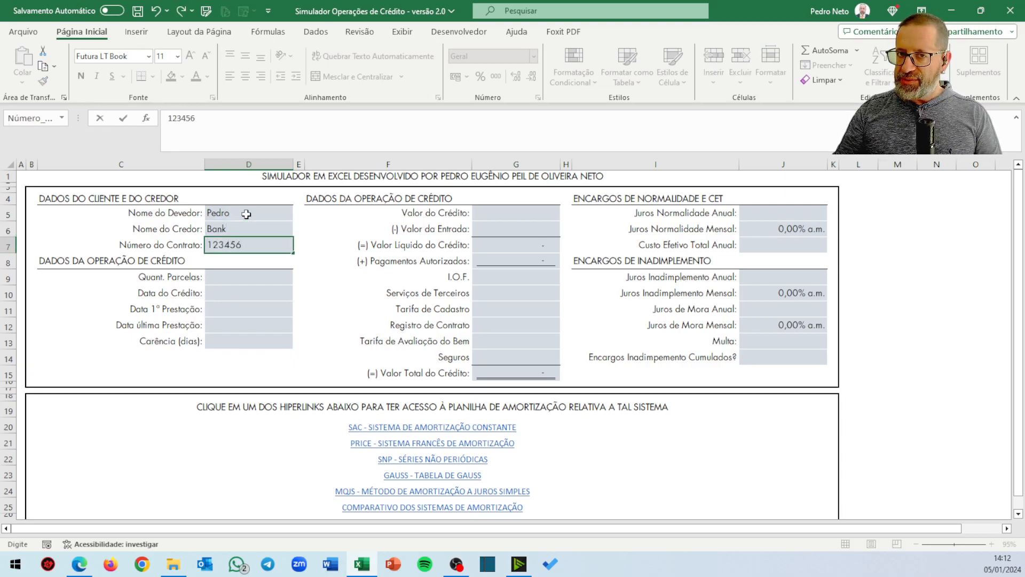
text(789)
key(Return)
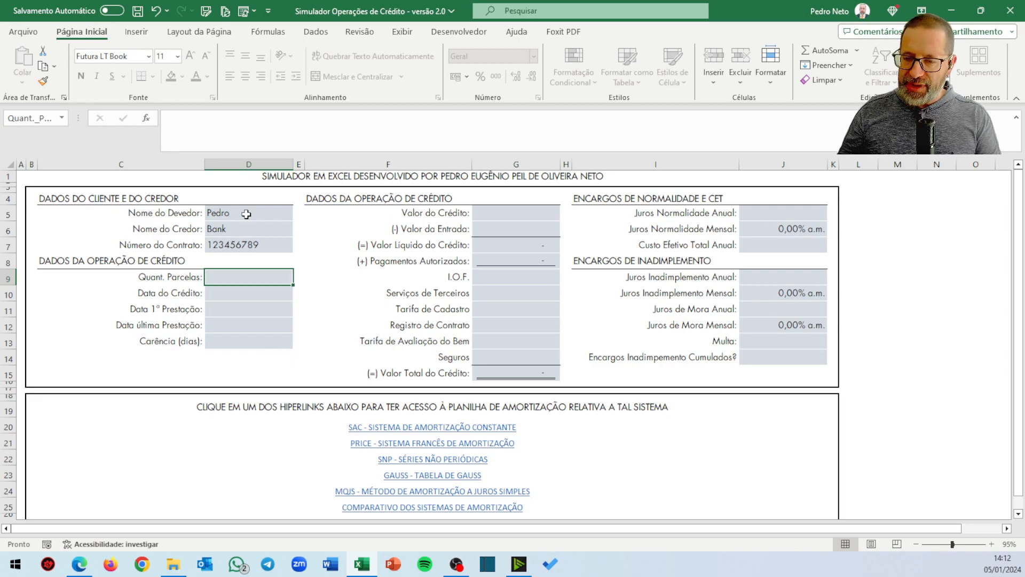
Set Quant. Parcelas to 120, Data do Crédito to 05/01/2024 and Data 1ª Prestação to 05/02/2024
text(120)
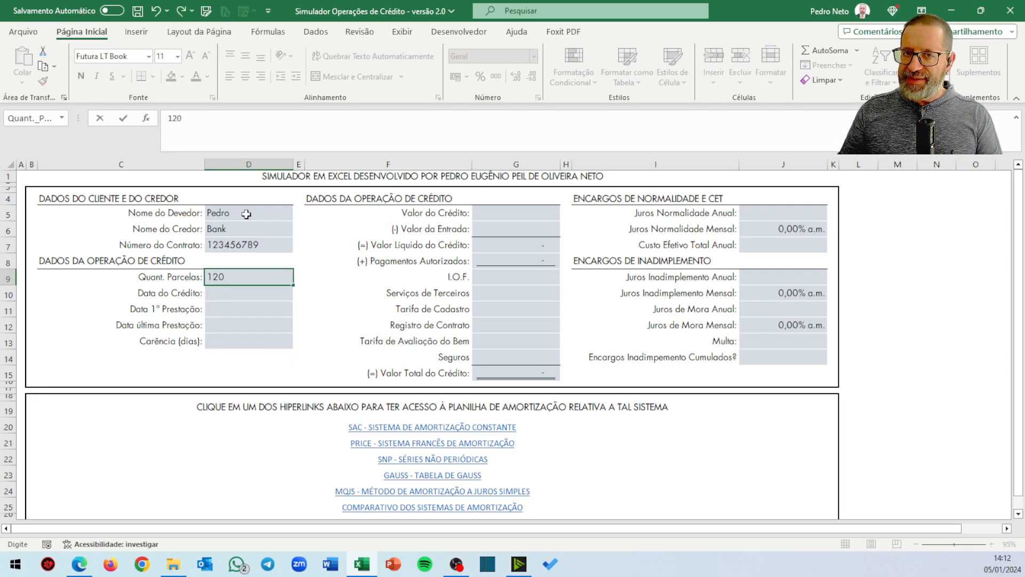
key(Return)
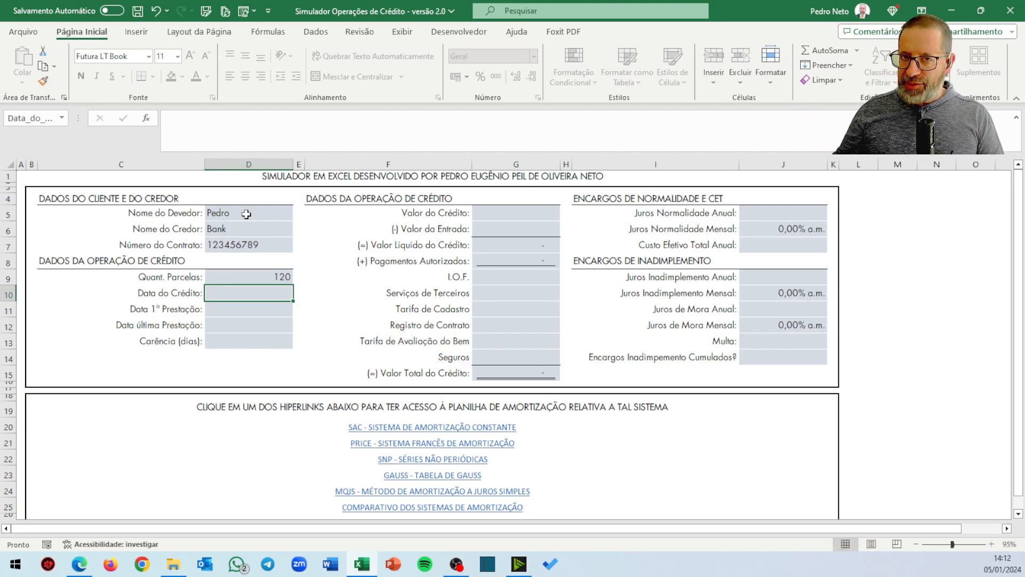
text(05/)
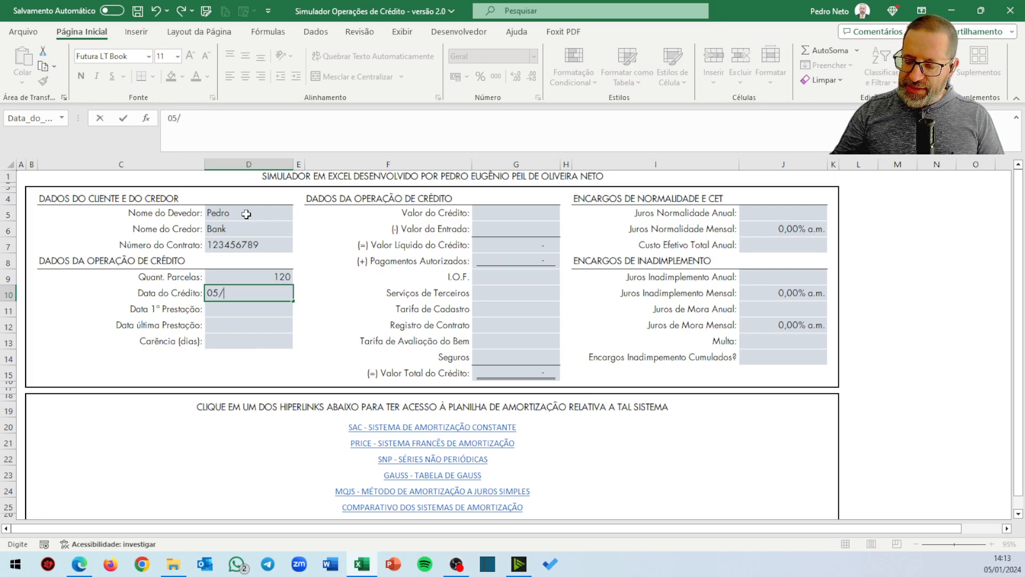
text(01/2024)
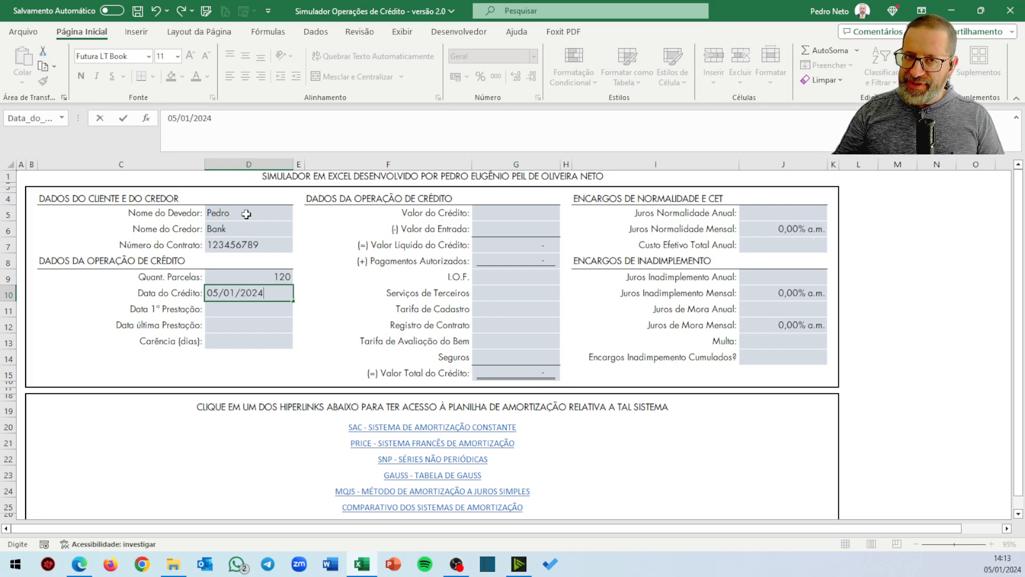
key(Return)
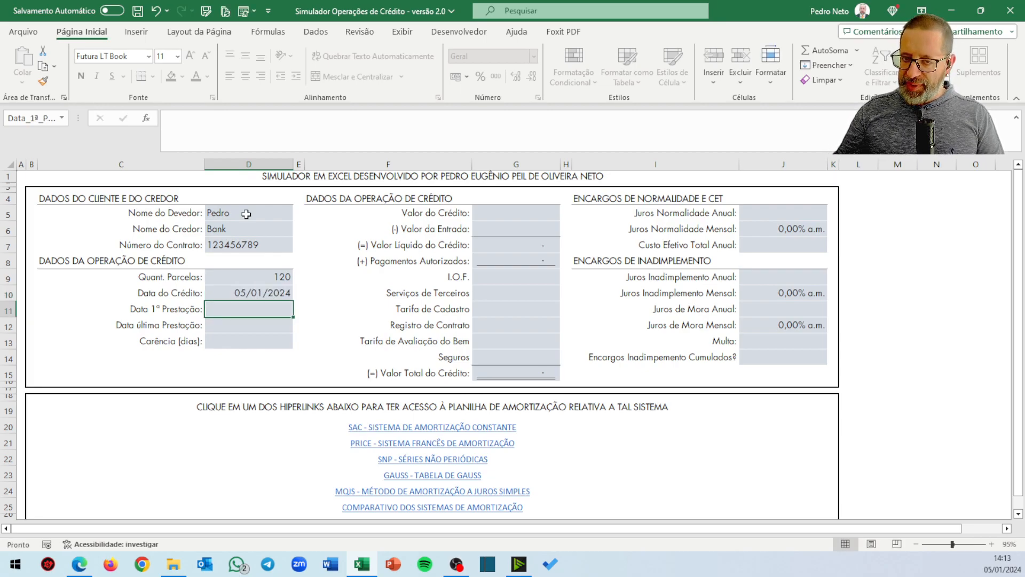
text(05/02/20)
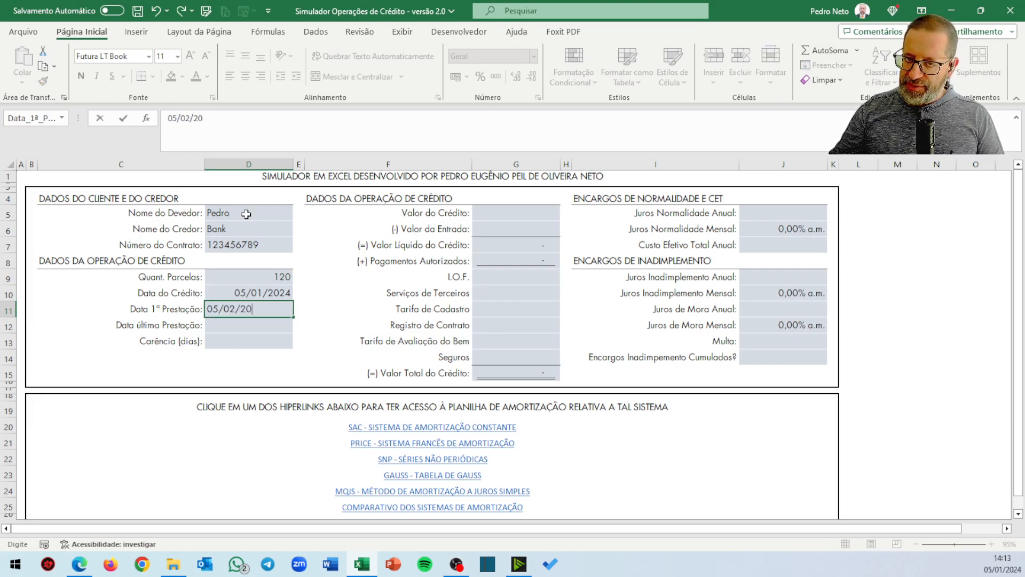
text(24)
key(Return)
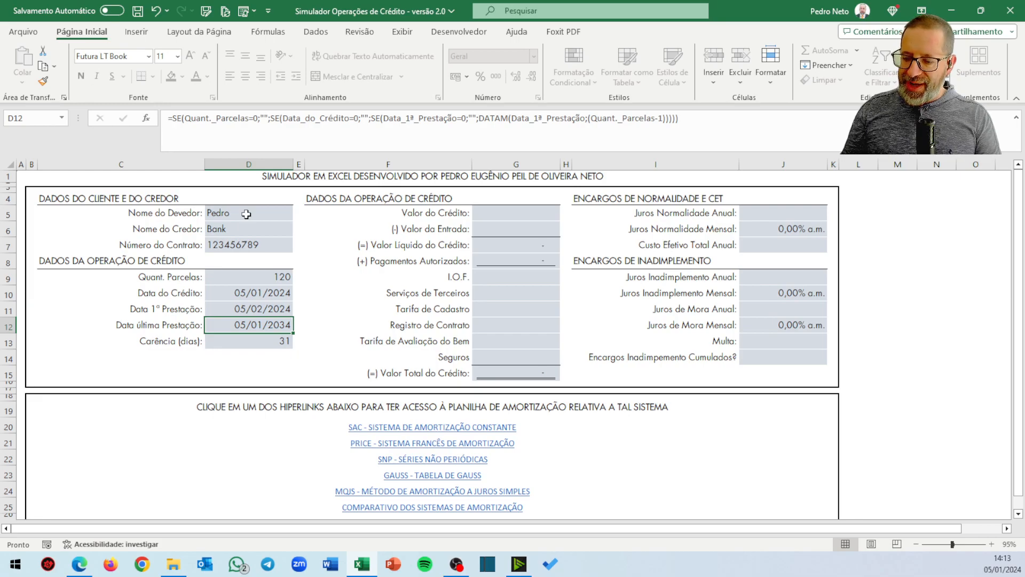
key(Down)
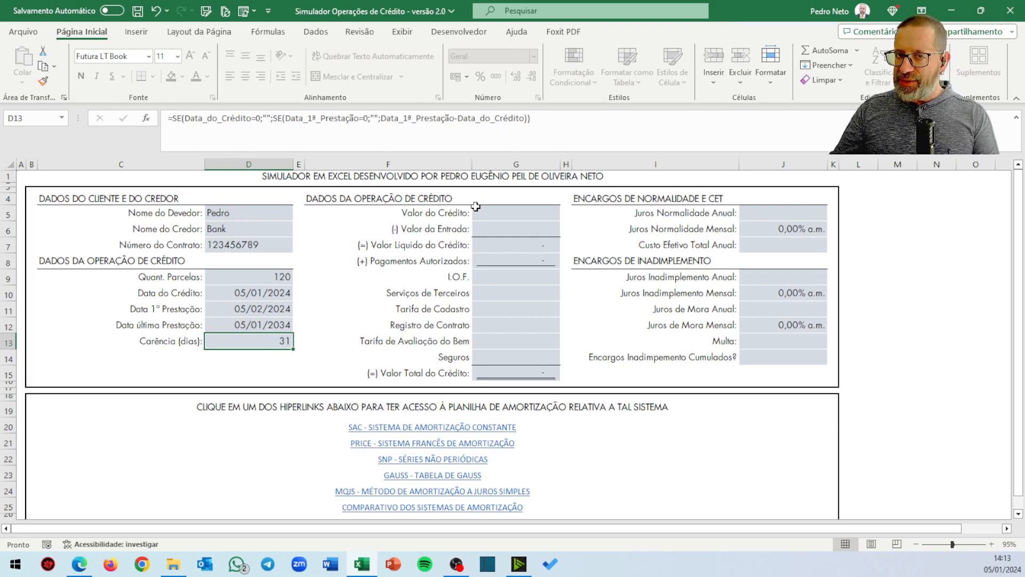
Enter 150000 as Valor do Crédito and -30000 as Valor da Entrada
click(510, 211)
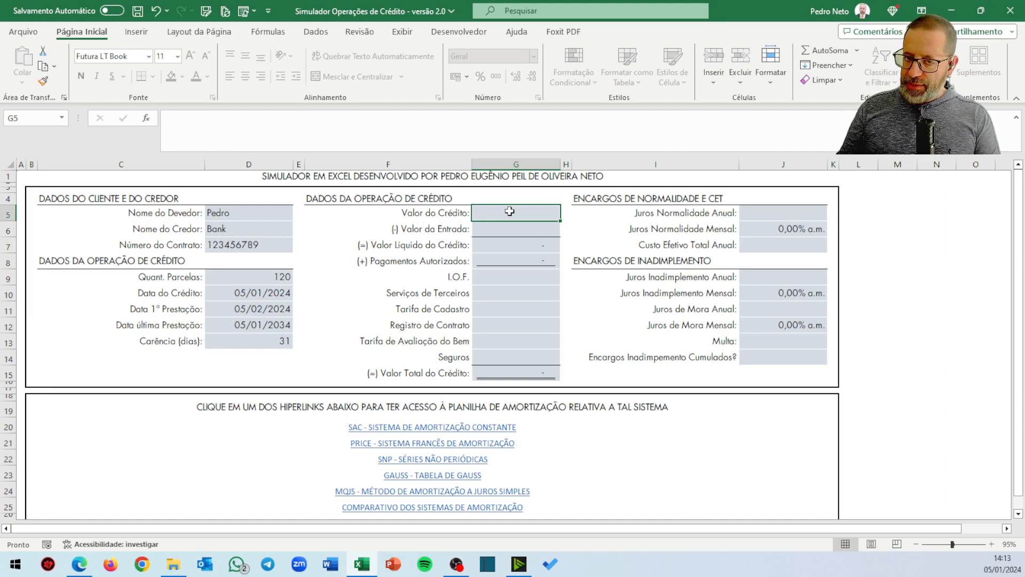
text(15)
text(0.)
text(00)
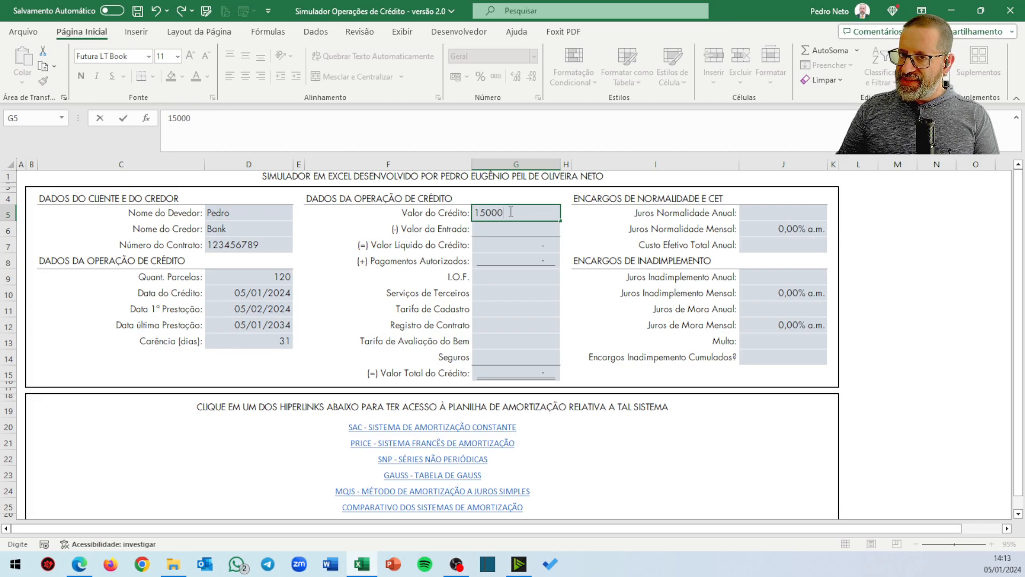
text(0)
key(Return)
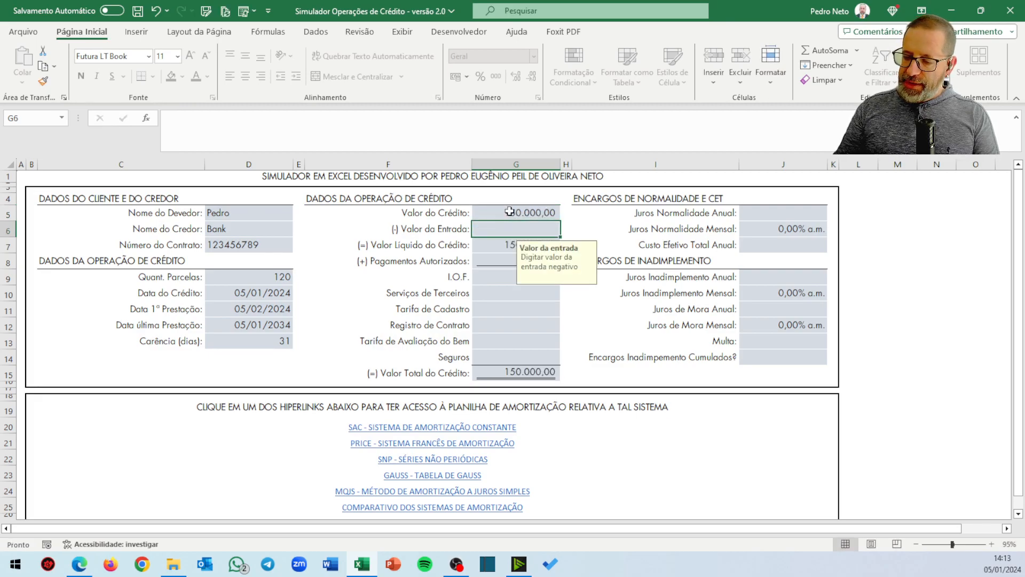
text(-)
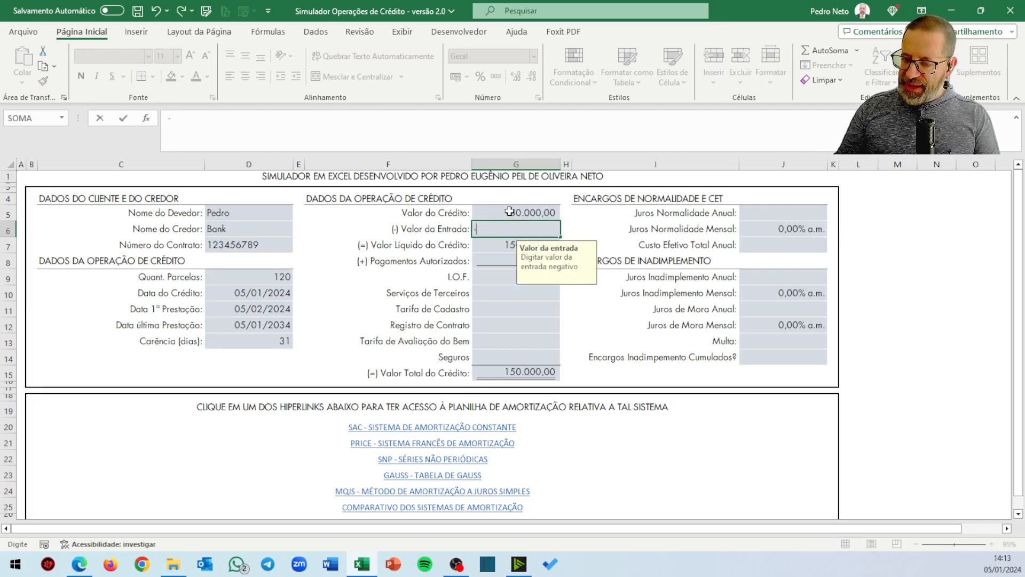
text(300)
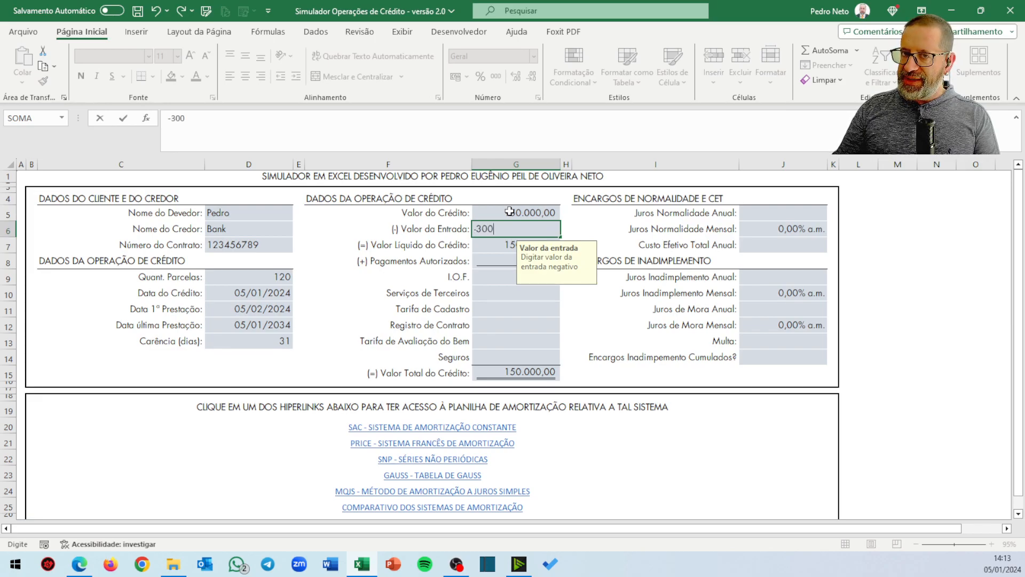
text(00)
key(Return)
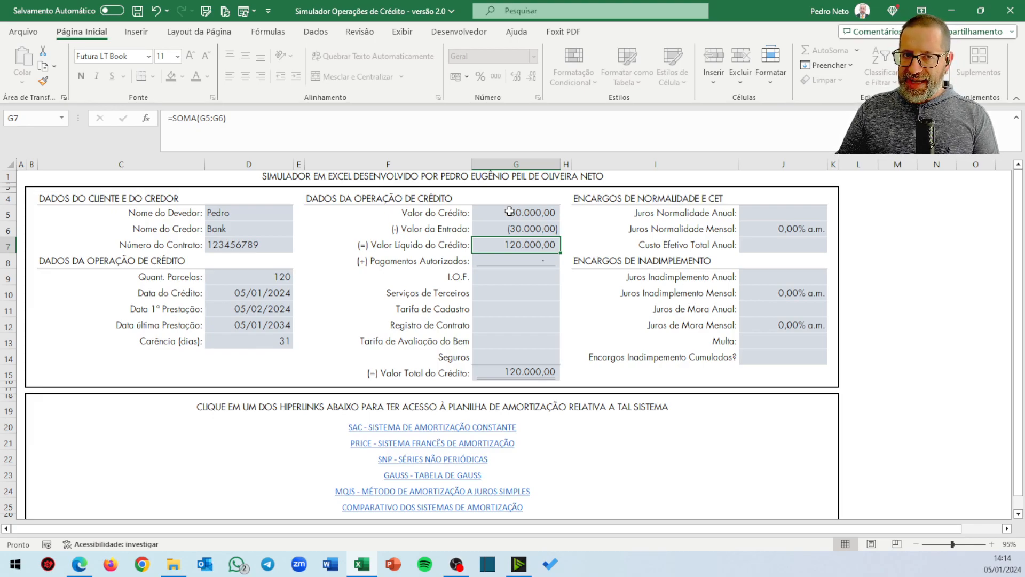
Fill in the authorized payments with 1500 for I.O.F., 450 for Serviços de Terceiros and 120 for Tarifa de Cadastro
click(521, 278)
text(1500)
key(Return)
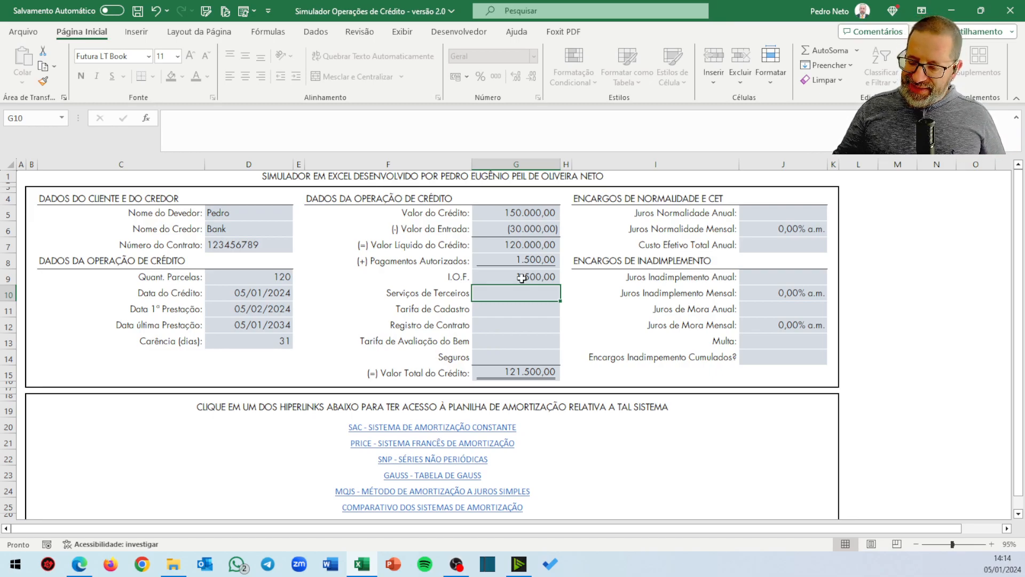
text(450)
key(Return)
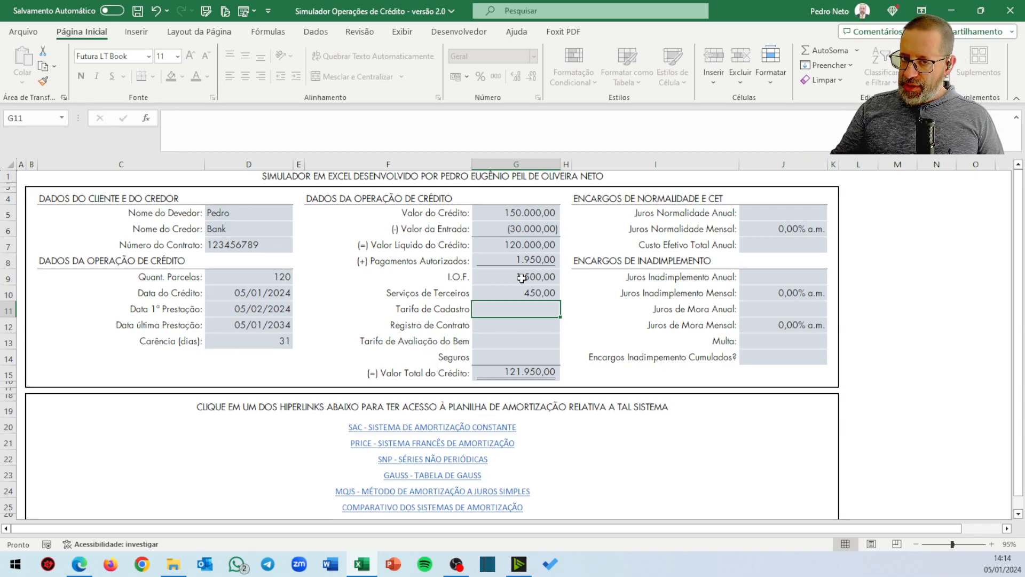
text(120)
key(Return)
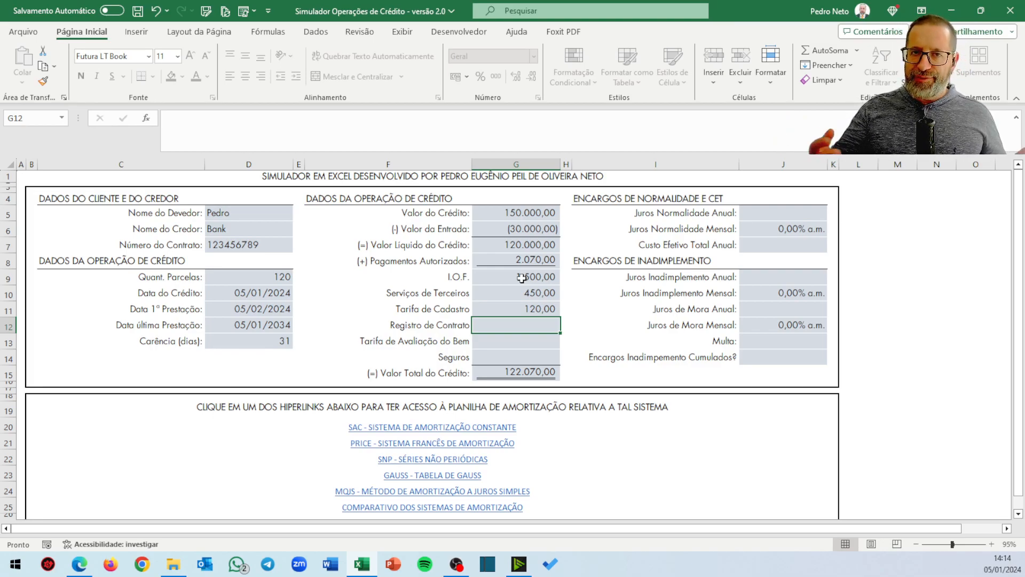
Enter 80 for Registro de Contrato, 0 for Tarifa de Avaliação do Bem and 3000 for Seguros
text(80)
key(Return)
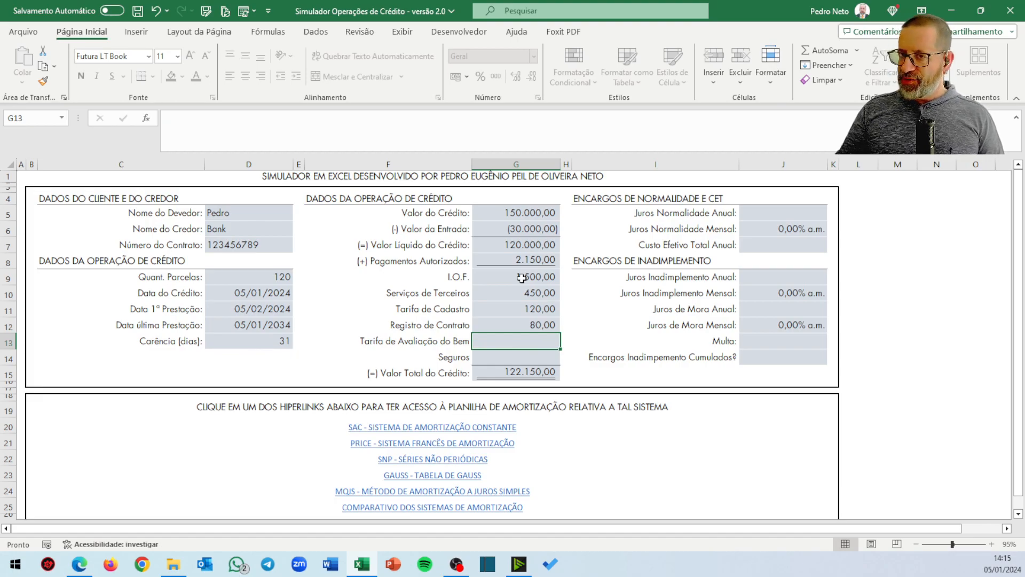
text(0)
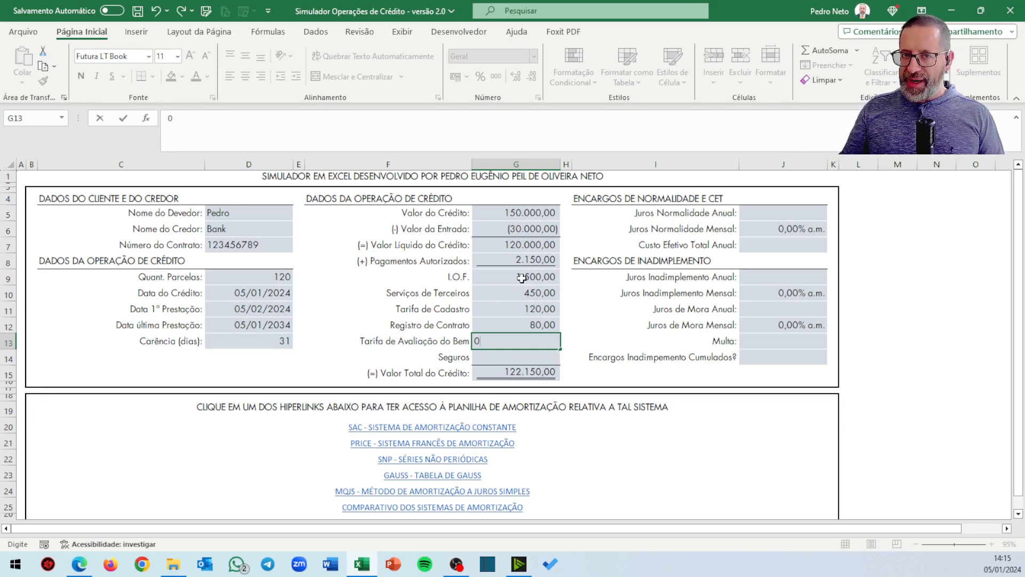
key(Return)
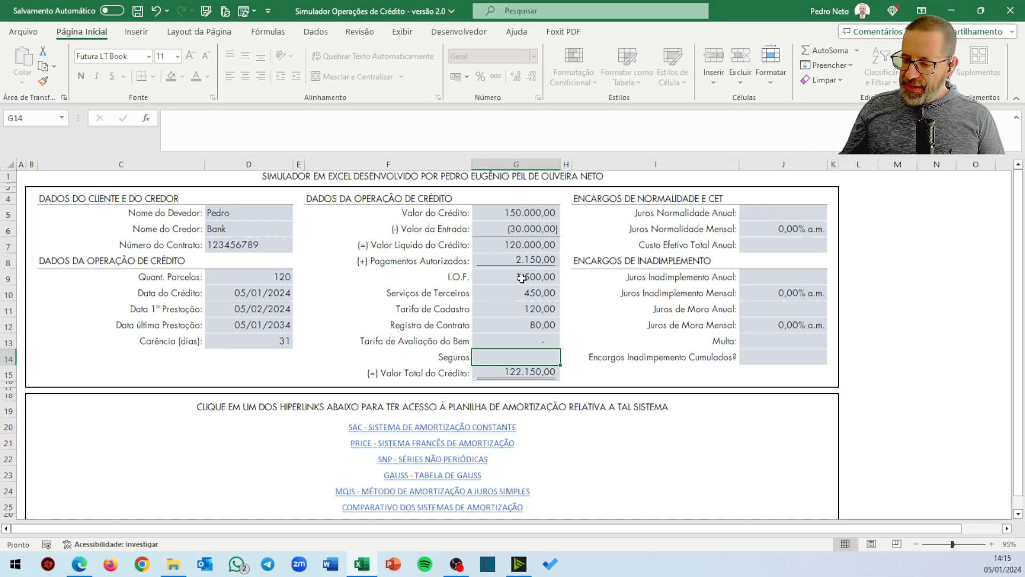
text(3000)
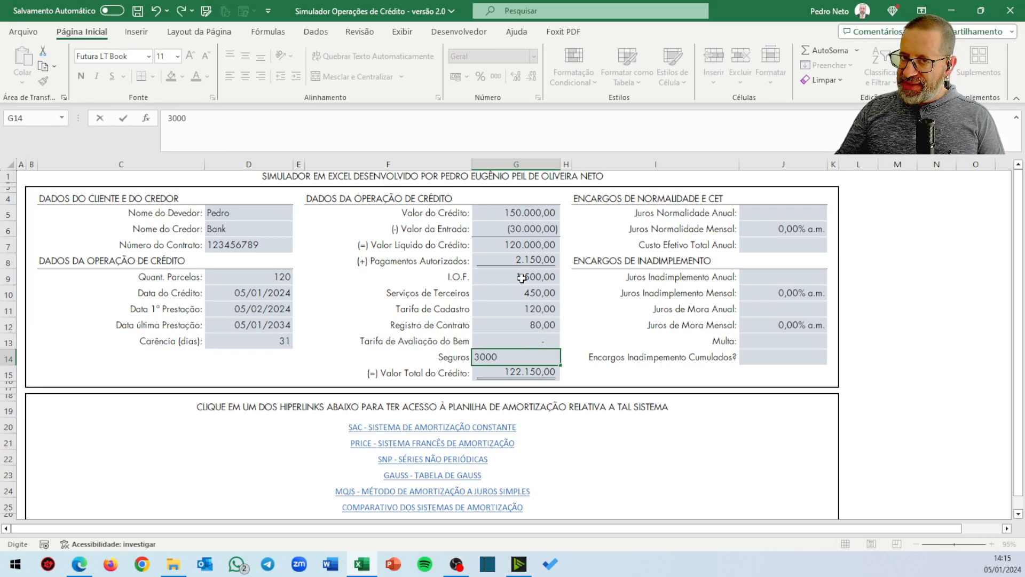
key(Return)
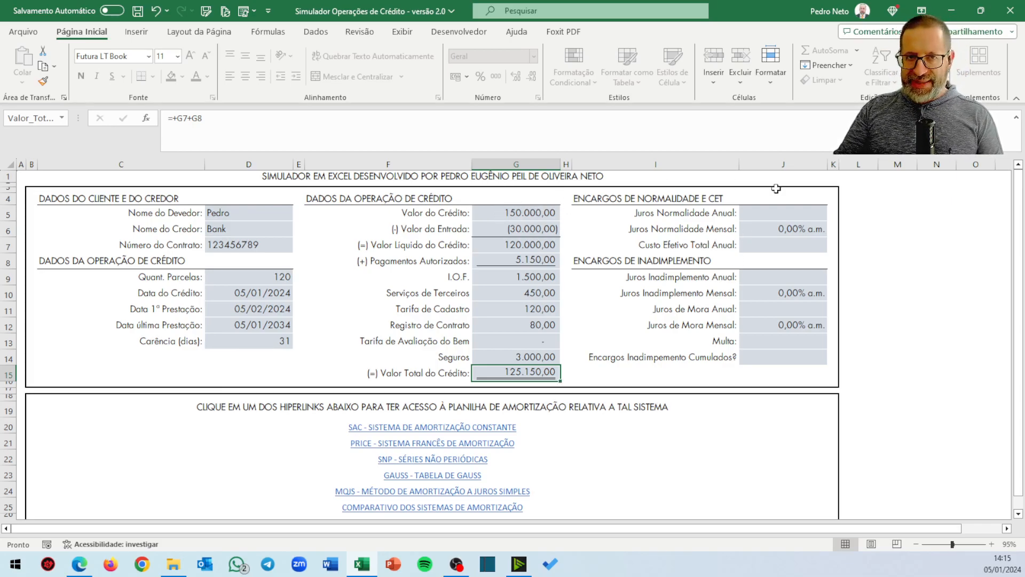
Enter 30% as Juros Normalidade Anual under the normality charges
click(780, 218)
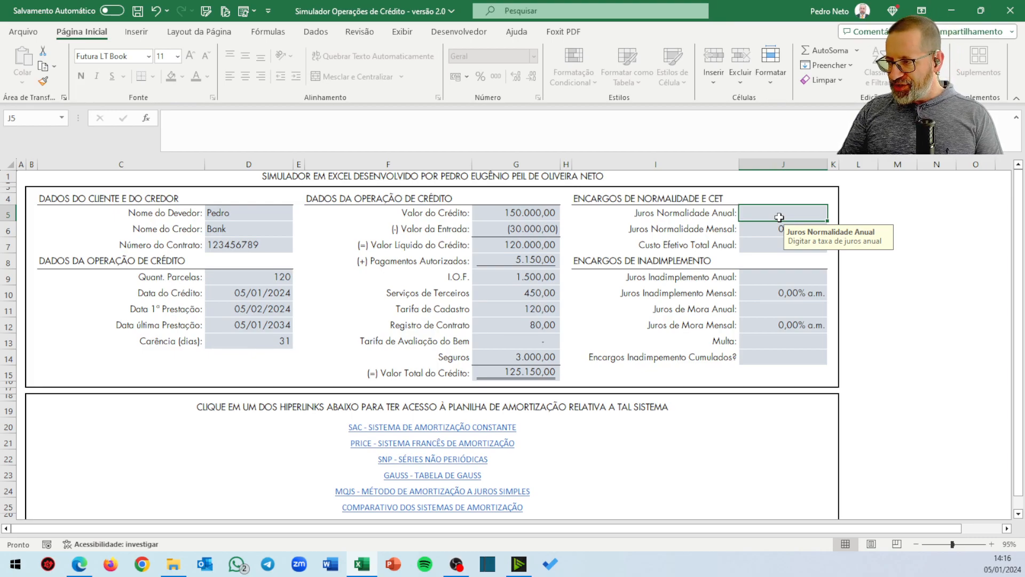
text(30%)
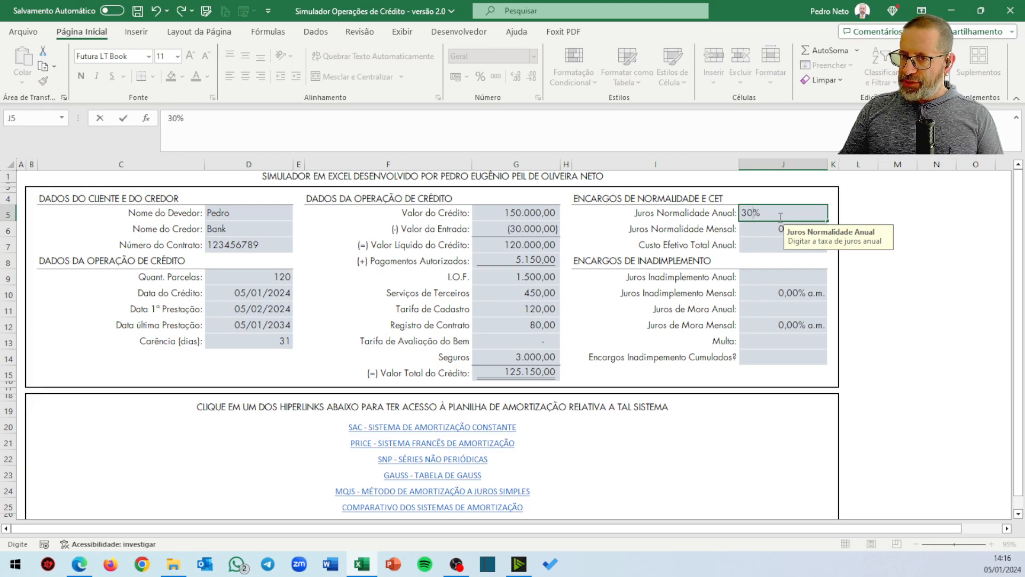
key(Return)
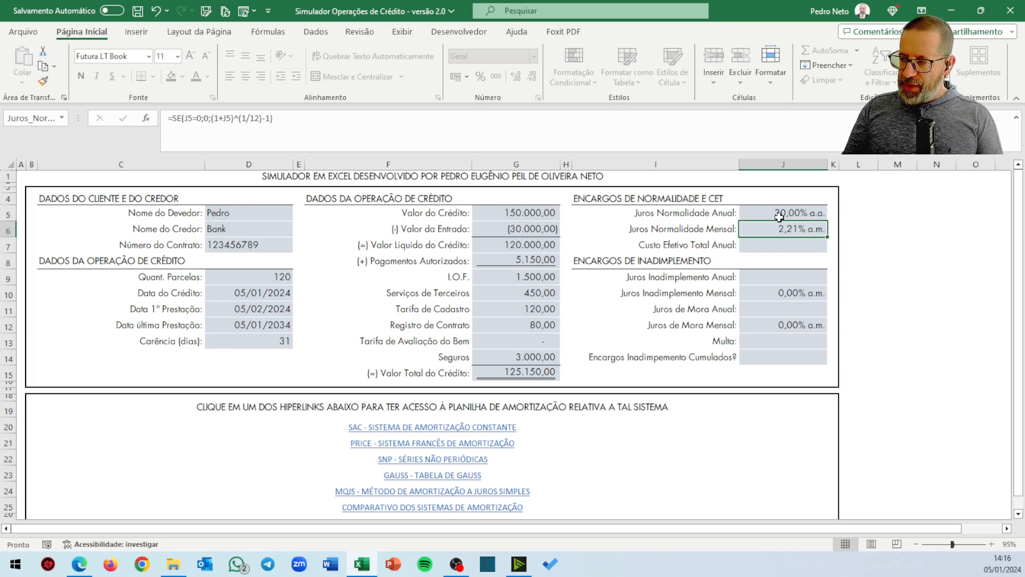
Enter 3% as Custo Efetivo Total Anual
key(Down)
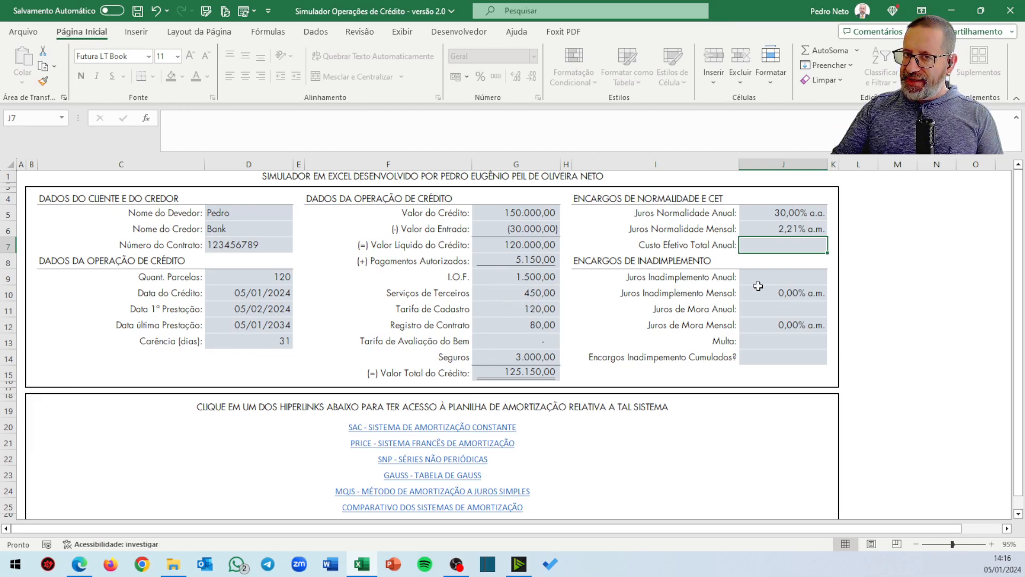
text(2,3)
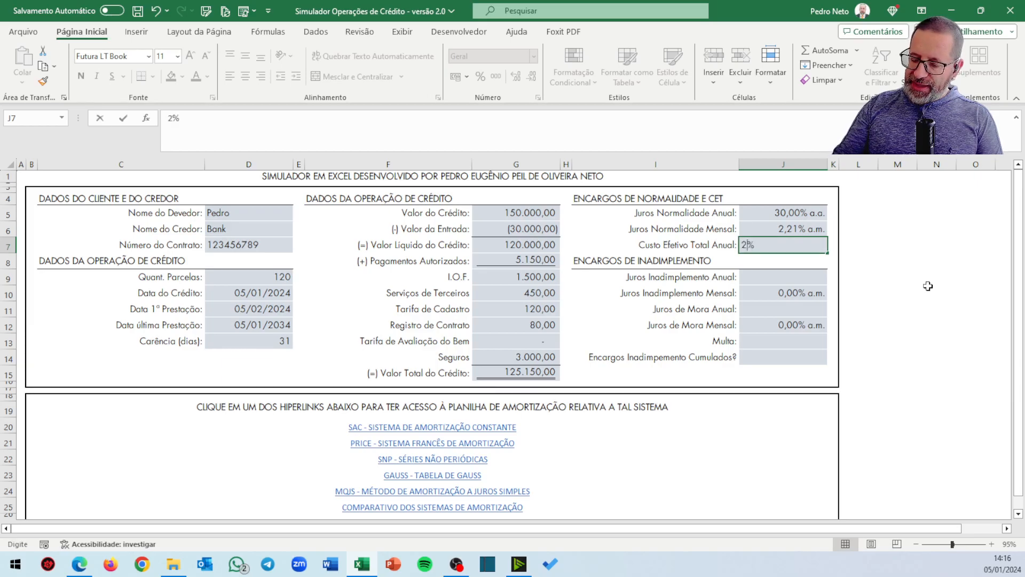
key(BackSpace)
key(BackSpace)
key(BackSpace)
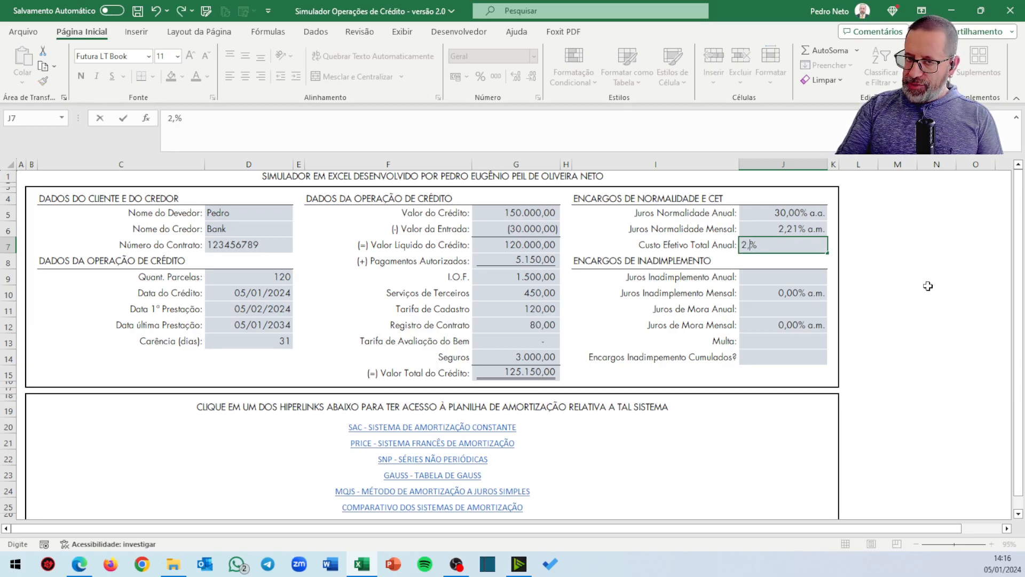
text(3)
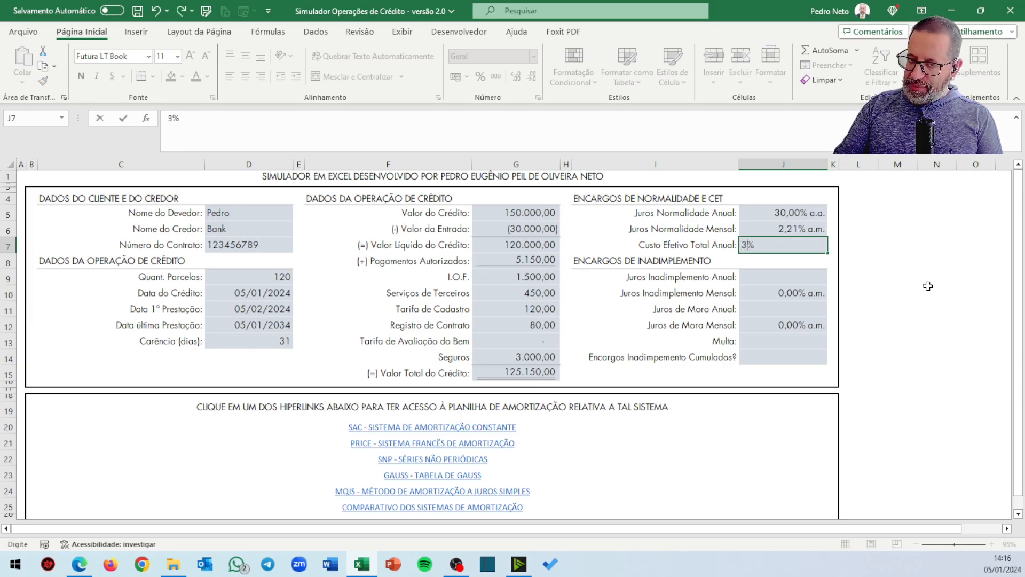
key(Return)
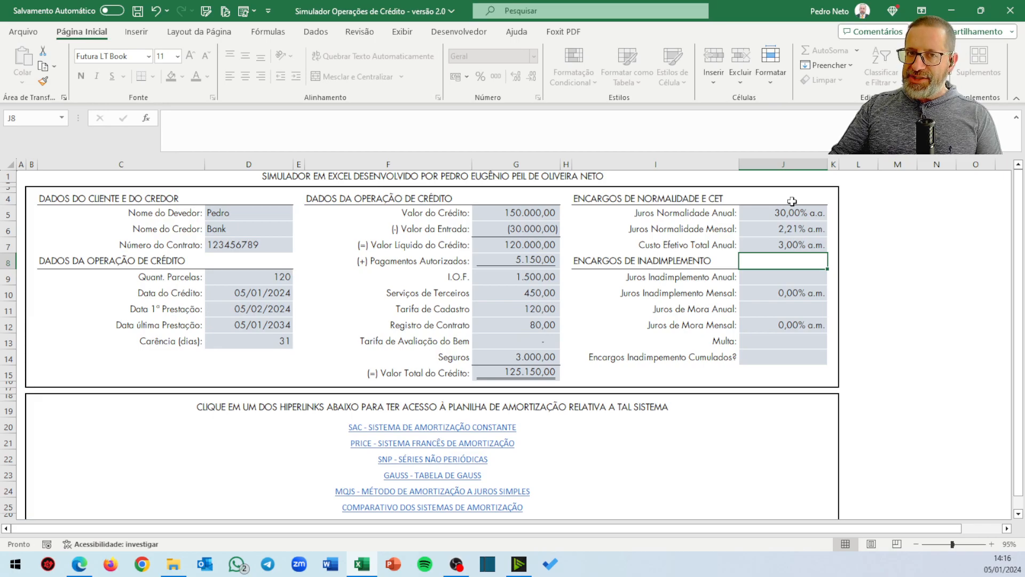
Set the default charges to 30% for Juros Inadimplemento Anual and 12,68% for Juros de Mora Anual
click(793, 277)
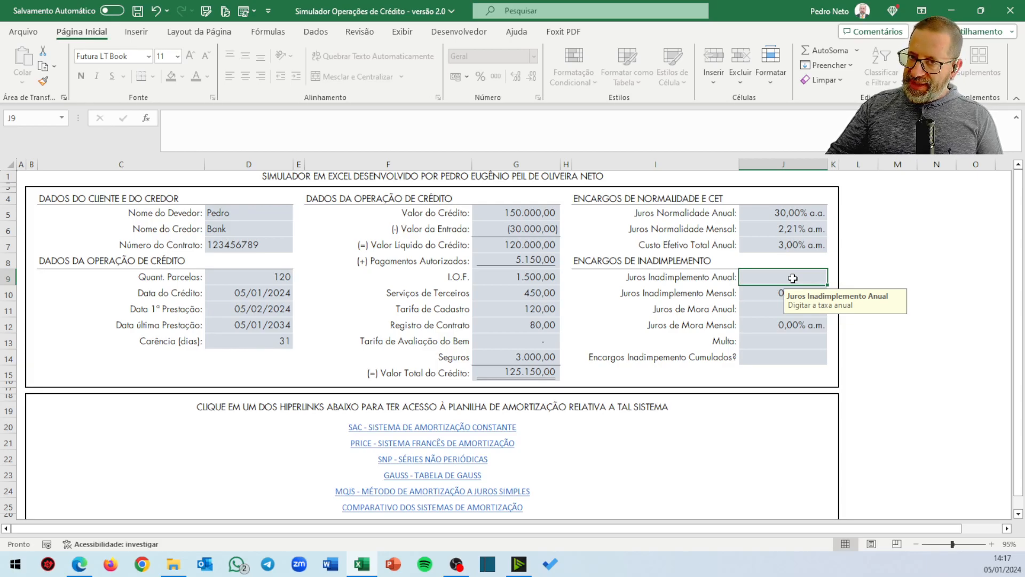
text(30)
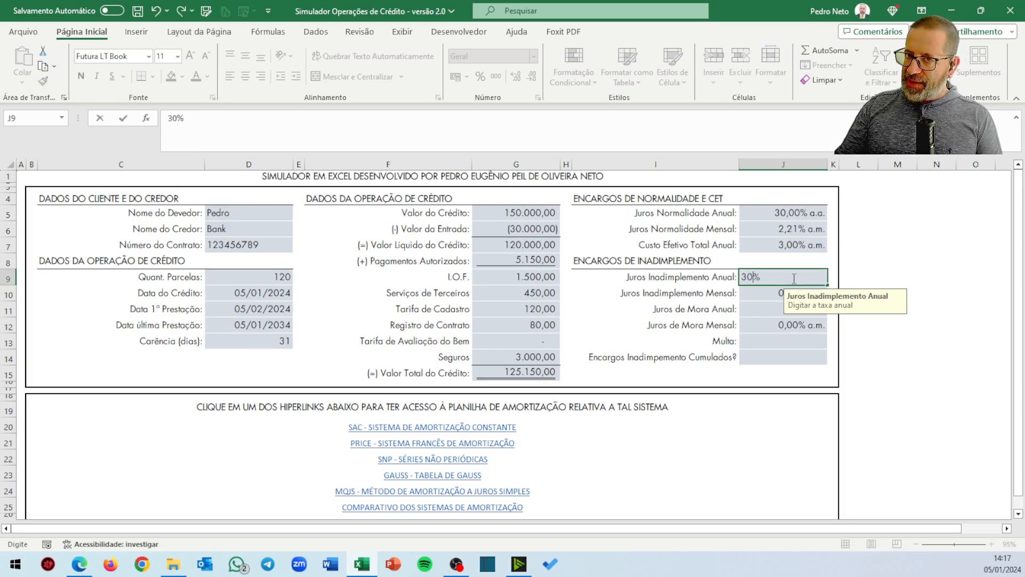
key(Return)
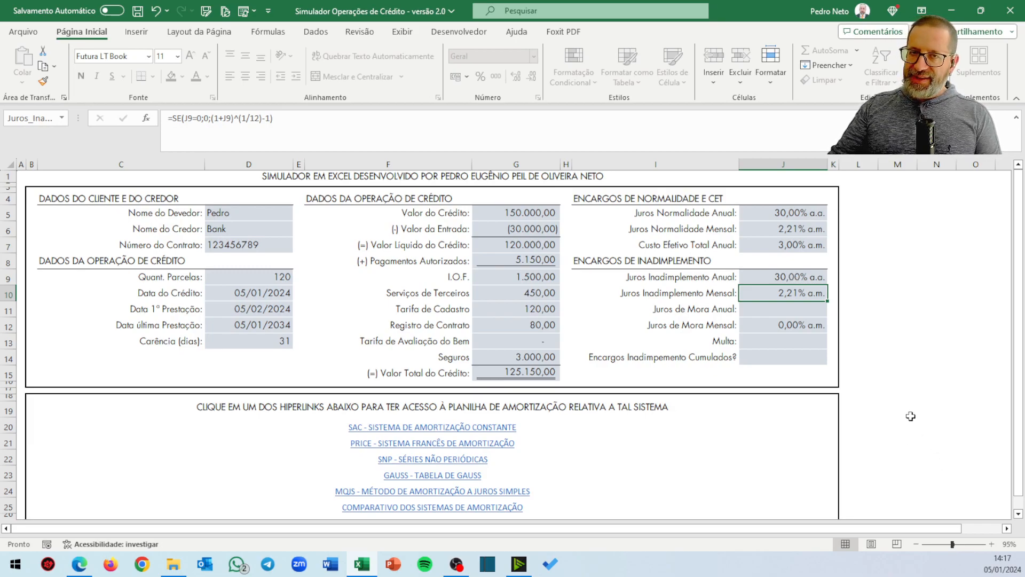
click(797, 309)
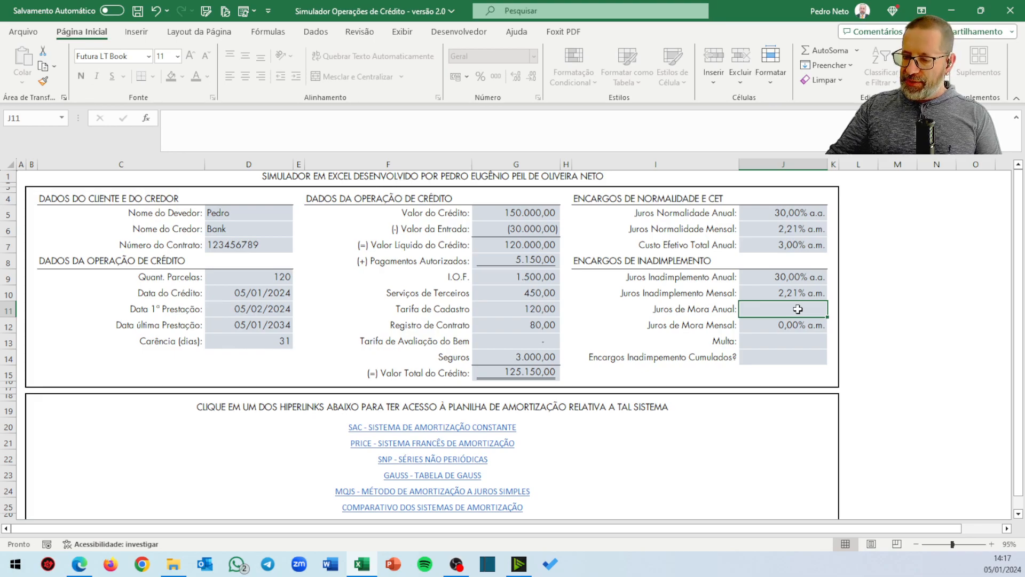
text(12,68)
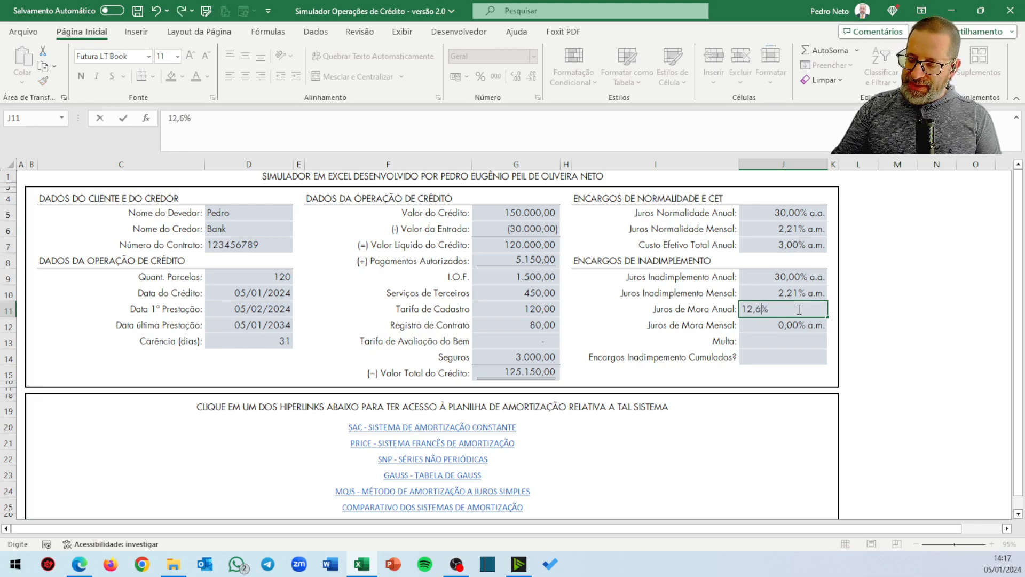
key(Return)
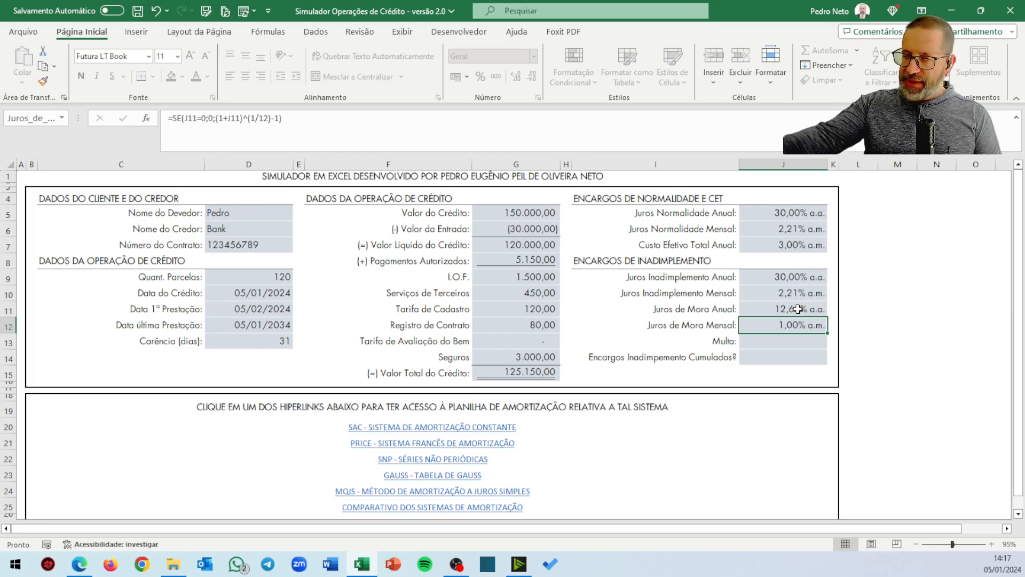
Set Multa to 2% and choose sim for whether the default charges are cumulative
click(787, 342)
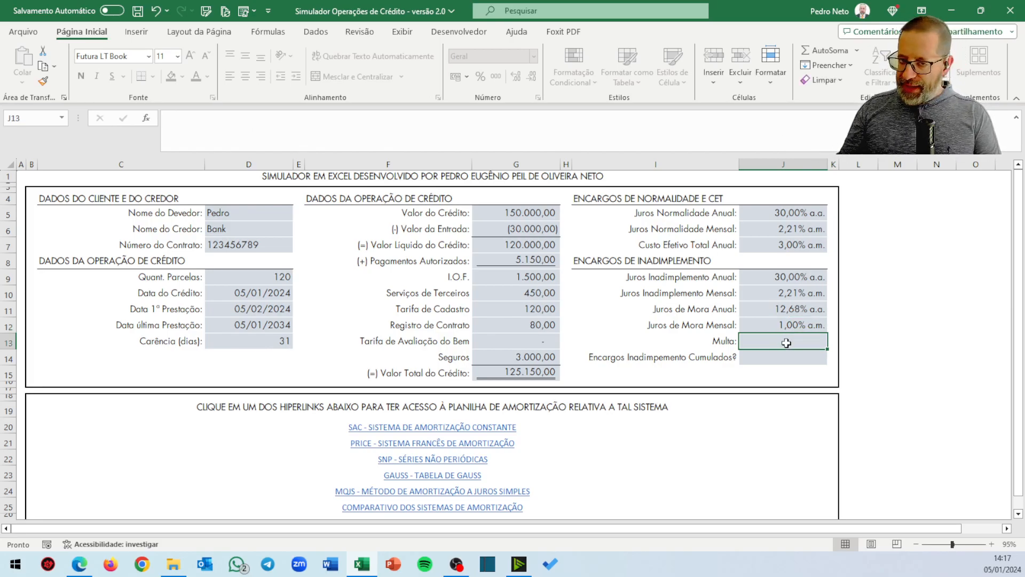
text(2)
key(Return)
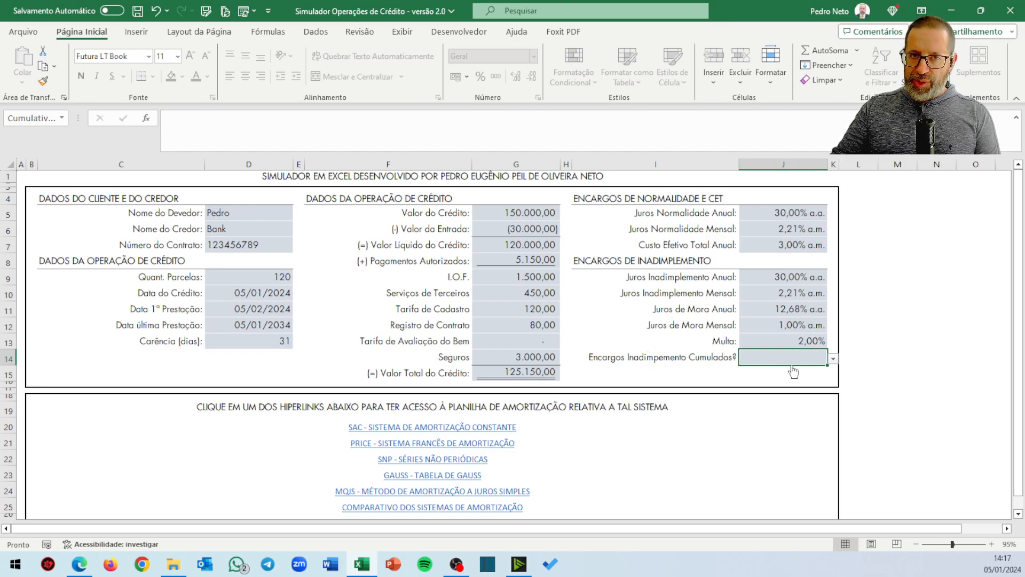
click(833, 359)
click(814, 379)
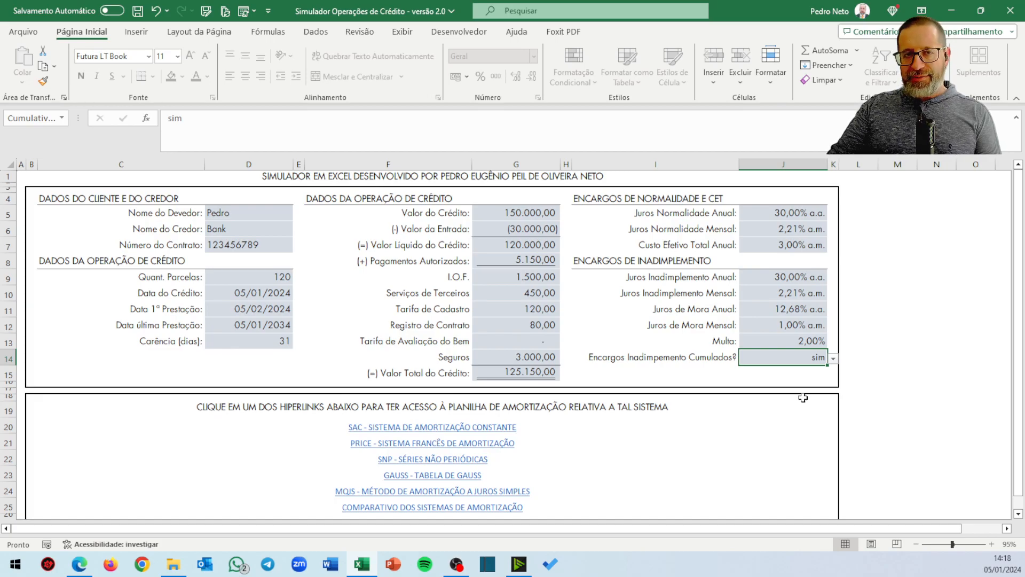
Open the SAC amortization sheet, review its installments down to the totals, and return to the simulator menu
click(474, 426)
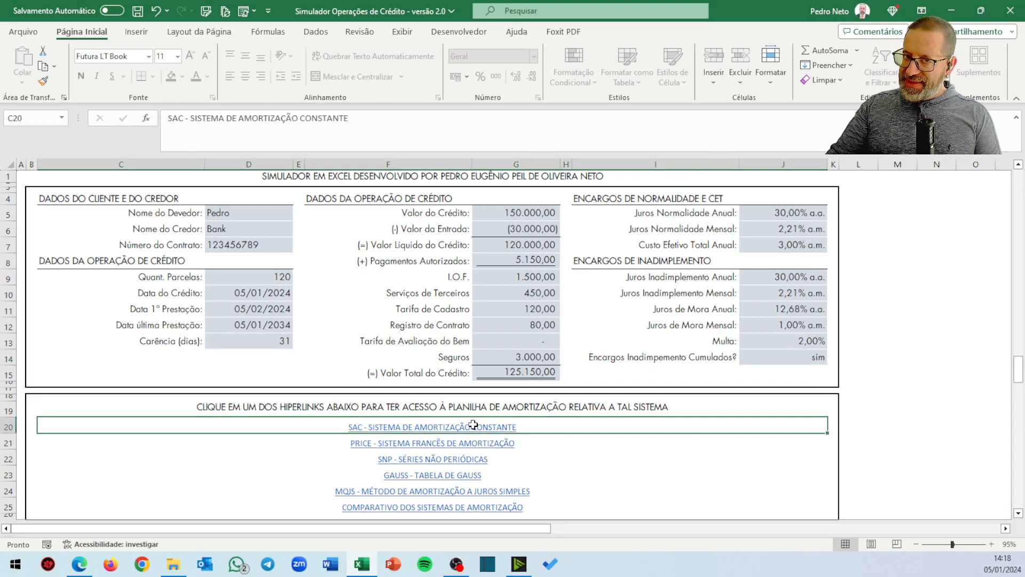
scroll(447, 368, down, 7)
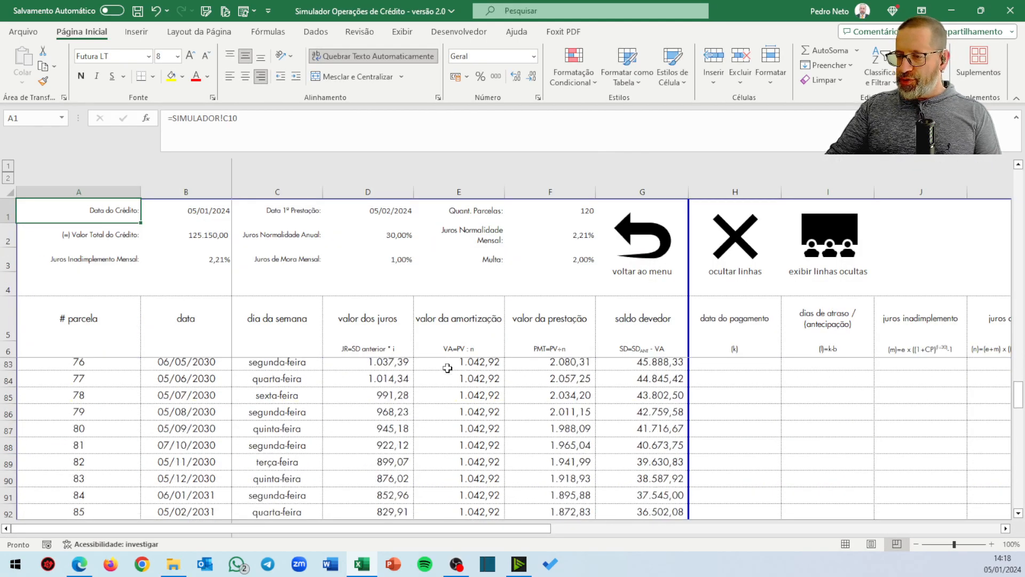
scroll(448, 369, down, 10)
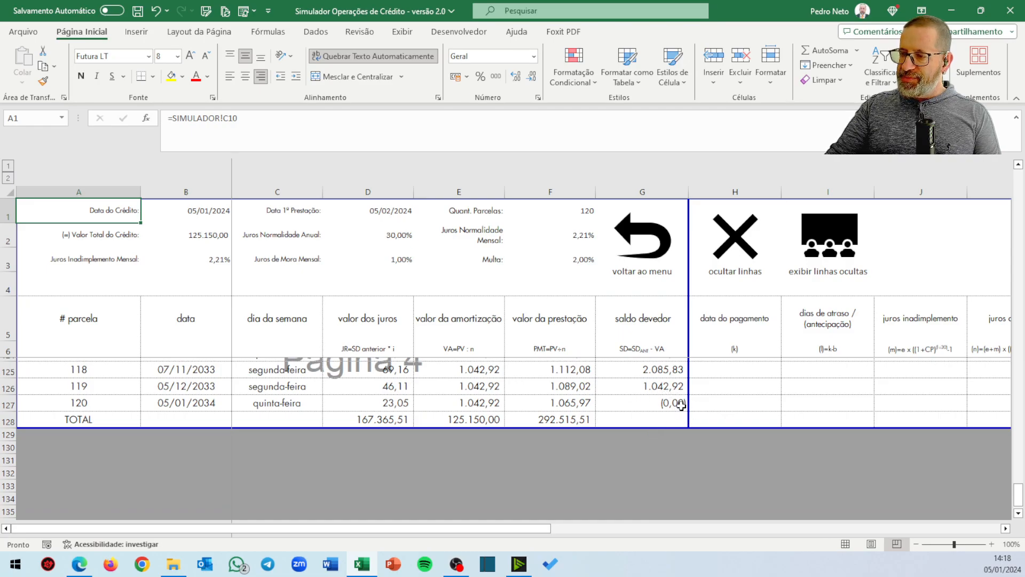
click(638, 243)
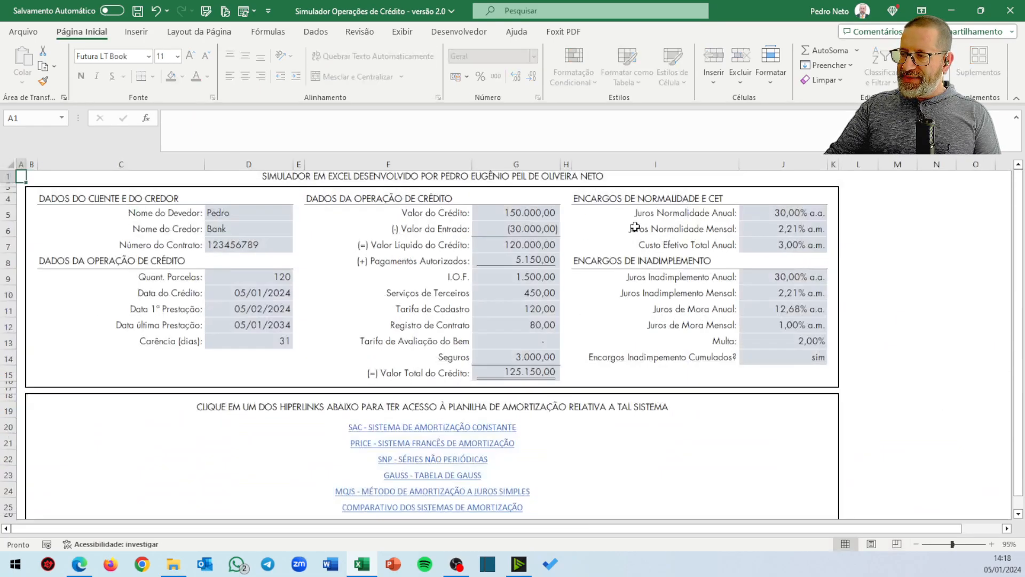
Open the PRICE amortization sheet, review its installments down to the totals, and return to the simulator menu
click(456, 444)
scroll(458, 428, down, 12)
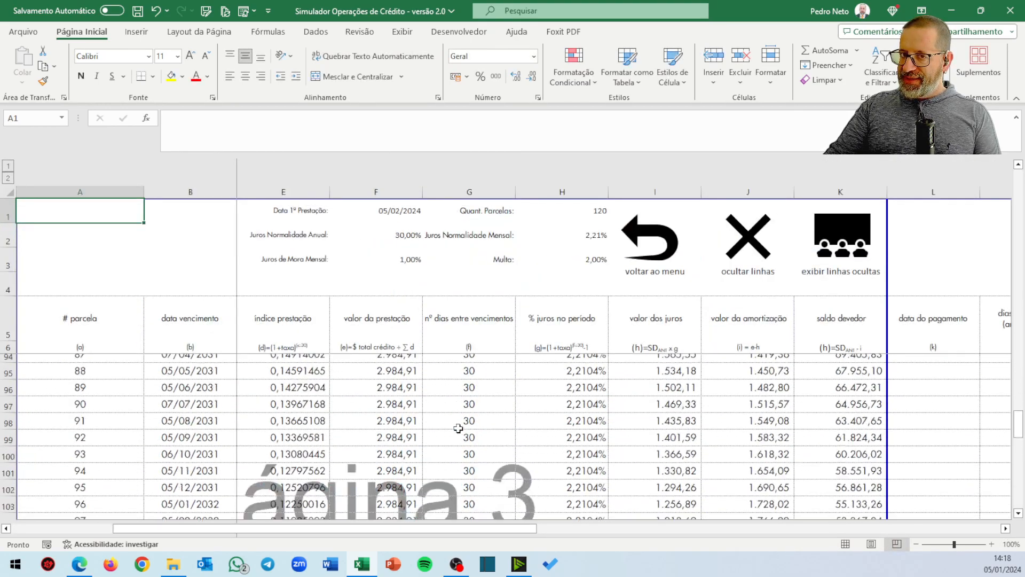
scroll(458, 429, down, 8)
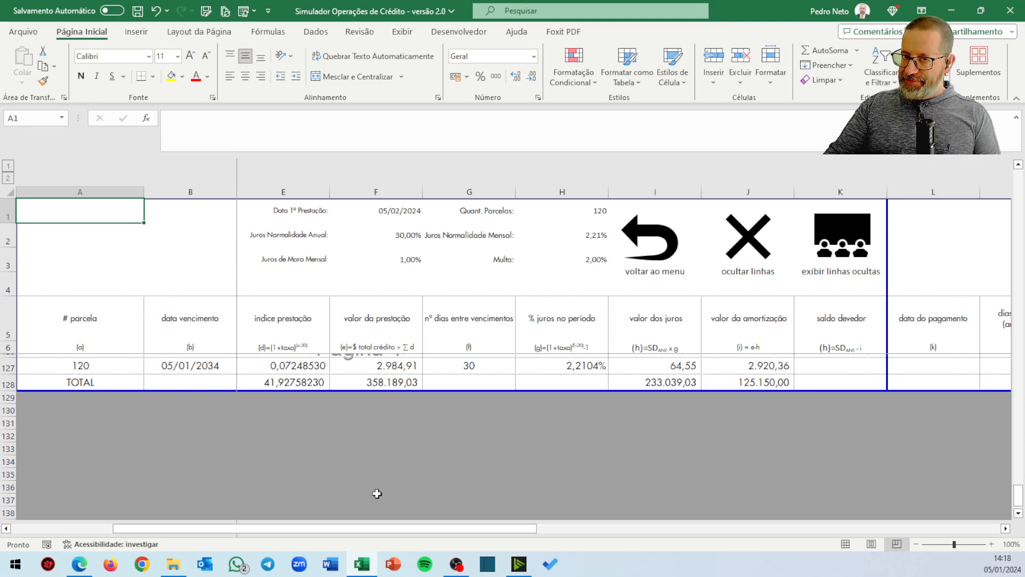
click(661, 242)
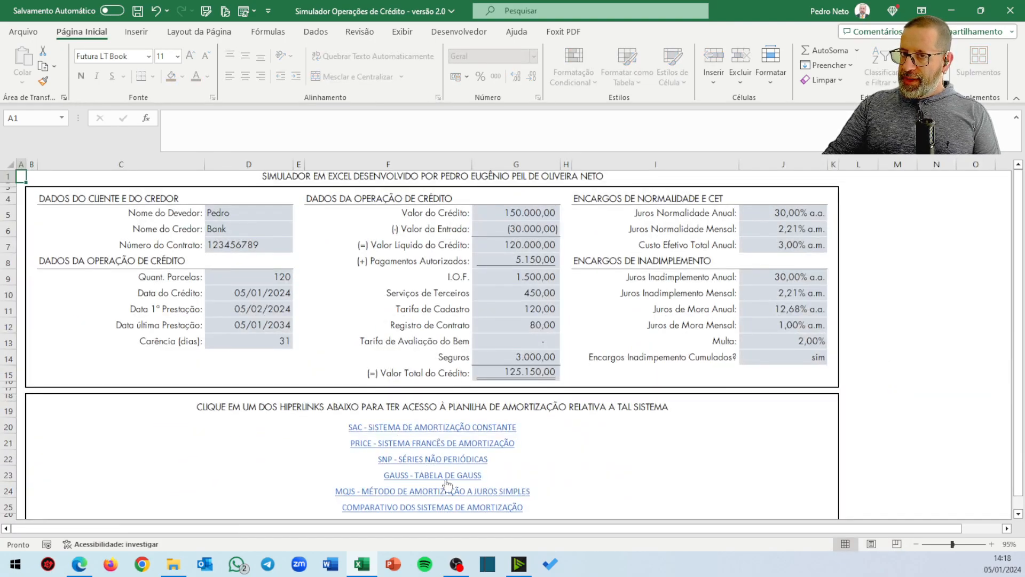
Open the SNP non-periodic series sheet, review its installments down to the totals, and return to the simulator menu
click(432, 459)
scroll(721, 426, down, 11)
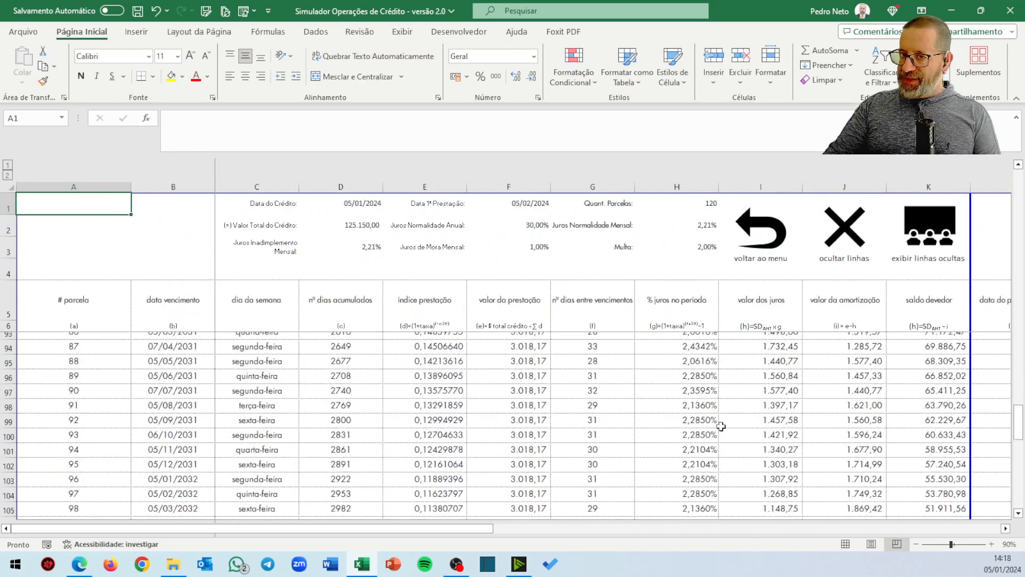
scroll(721, 426, down, 8)
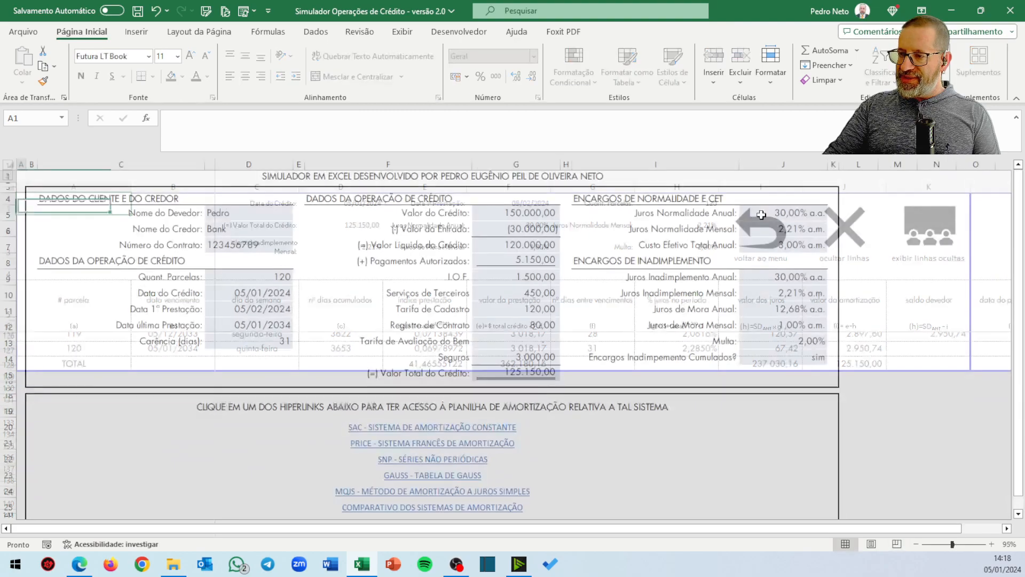
click(763, 223)
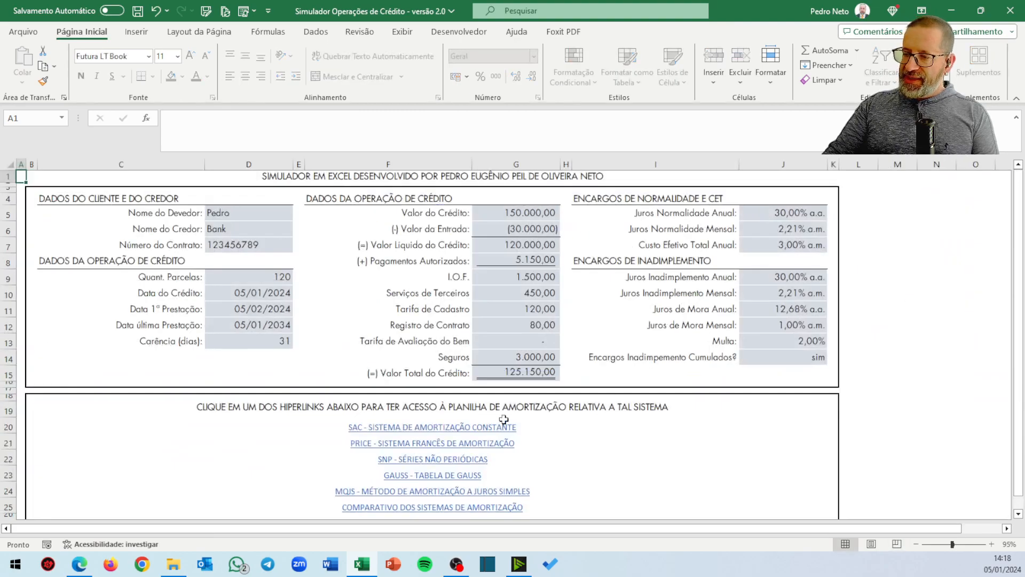
Open the GAUSS table sheet, review its installments down to the totals, and return to the simulator menu
click(436, 474)
scroll(435, 473, down, 15)
scroll(440, 456, down, 3)
scroll(440, 455, up, 3)
scroll(440, 456, down, 2)
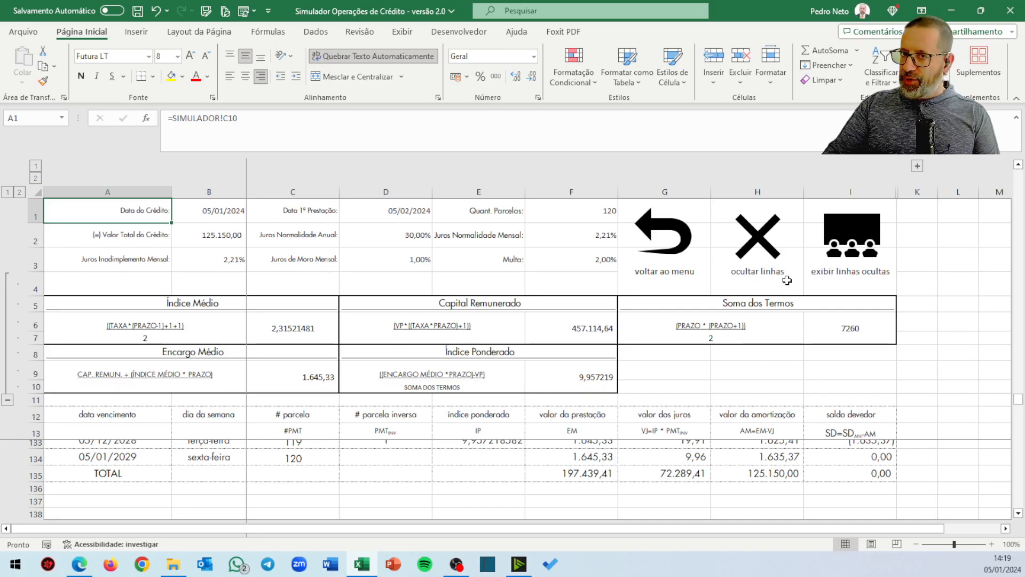
click(665, 233)
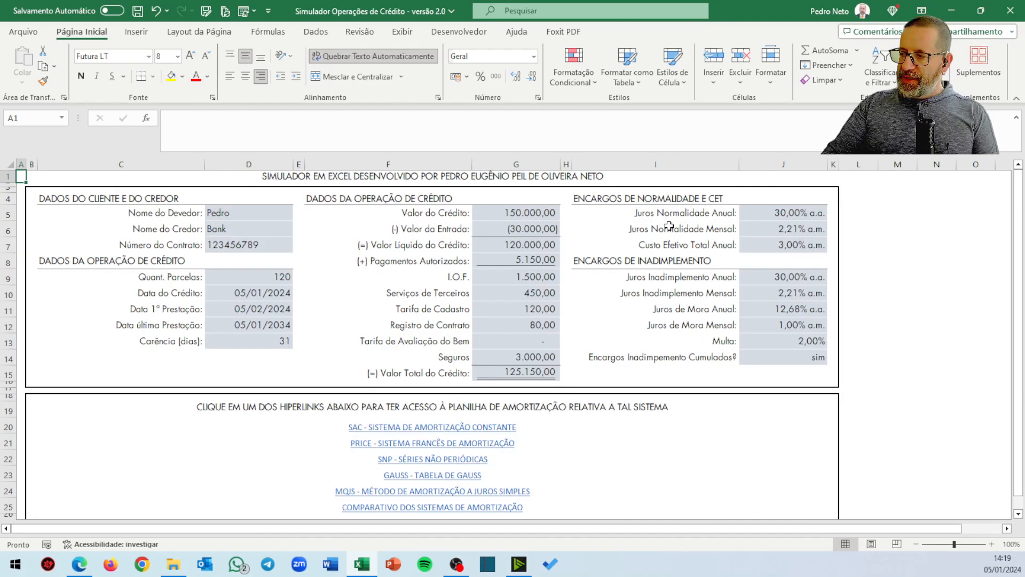
Open the MQJS simple-interest amortization sheet, review its installments down to the totals, and return to the simulator menu
click(424, 490)
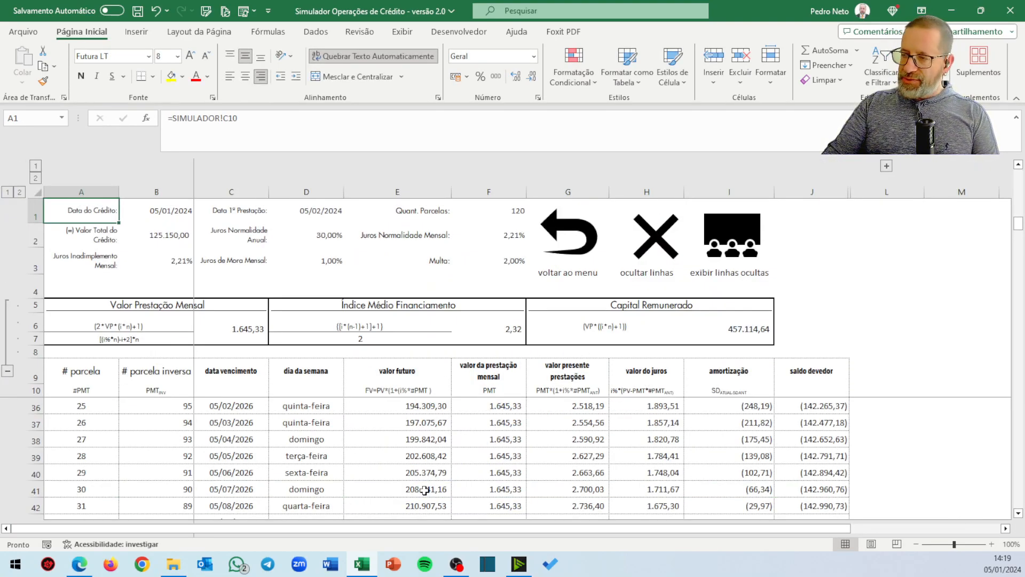
scroll(530, 436, down, 9)
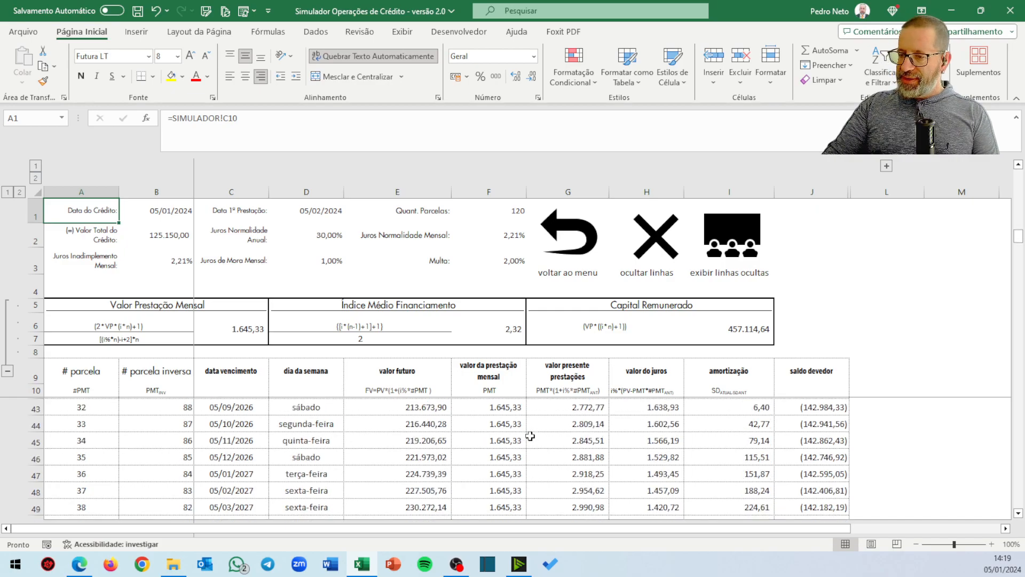
scroll(531, 436, down, 20)
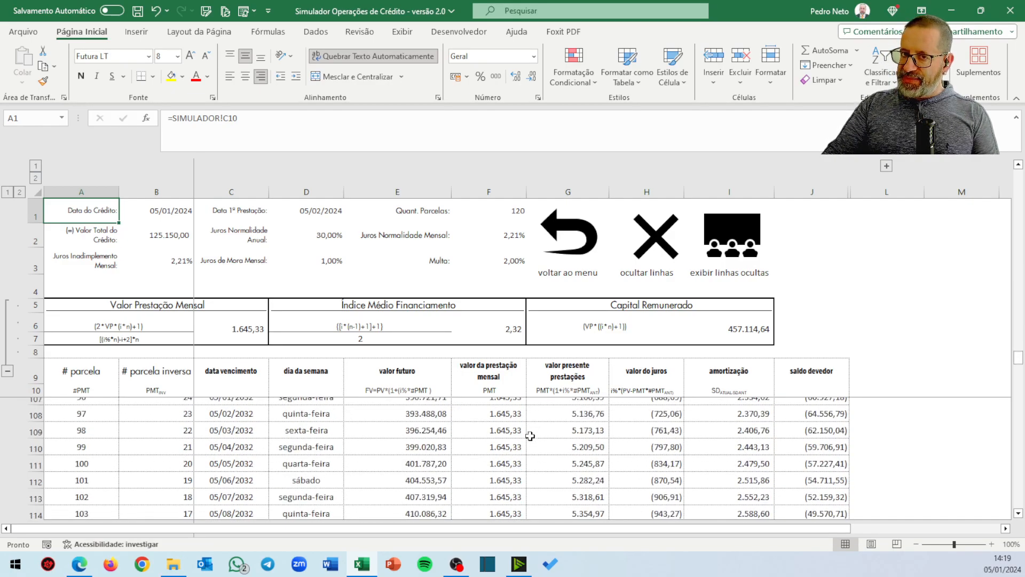
scroll(530, 435, down, 1)
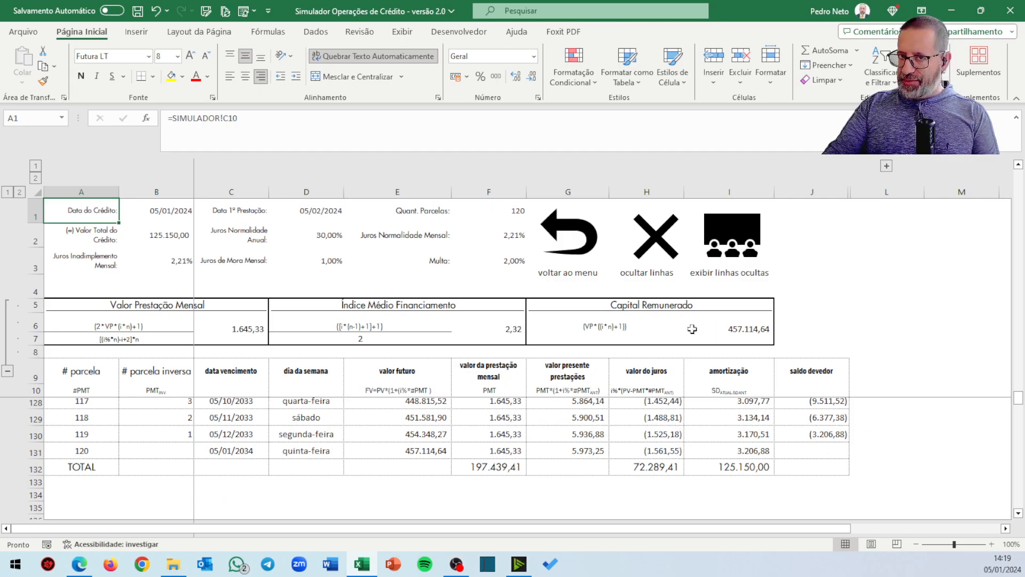
click(560, 229)
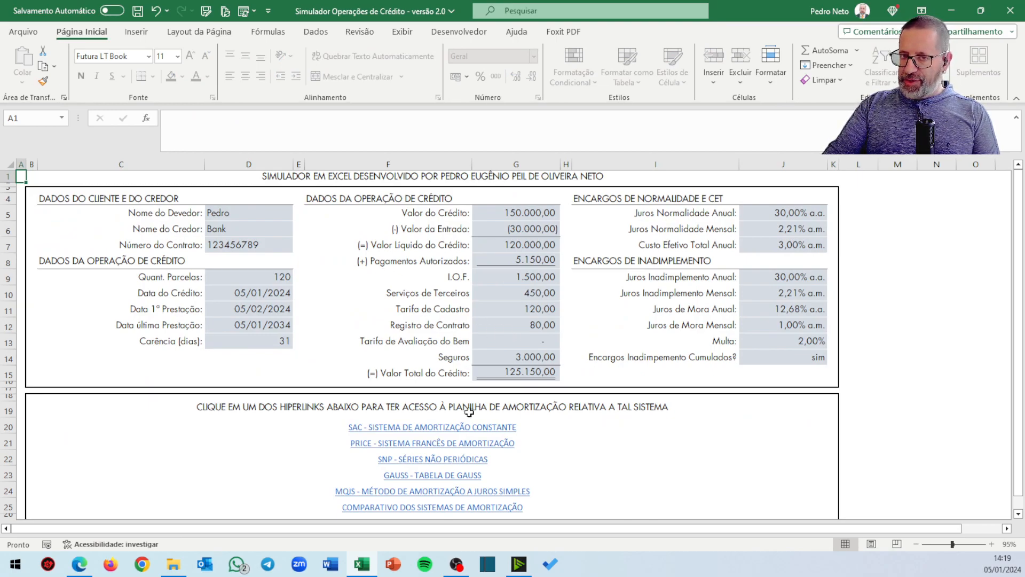
Open the SAC amortization sheet, check its final installments and totals, and return to the simulator menu
click(429, 428)
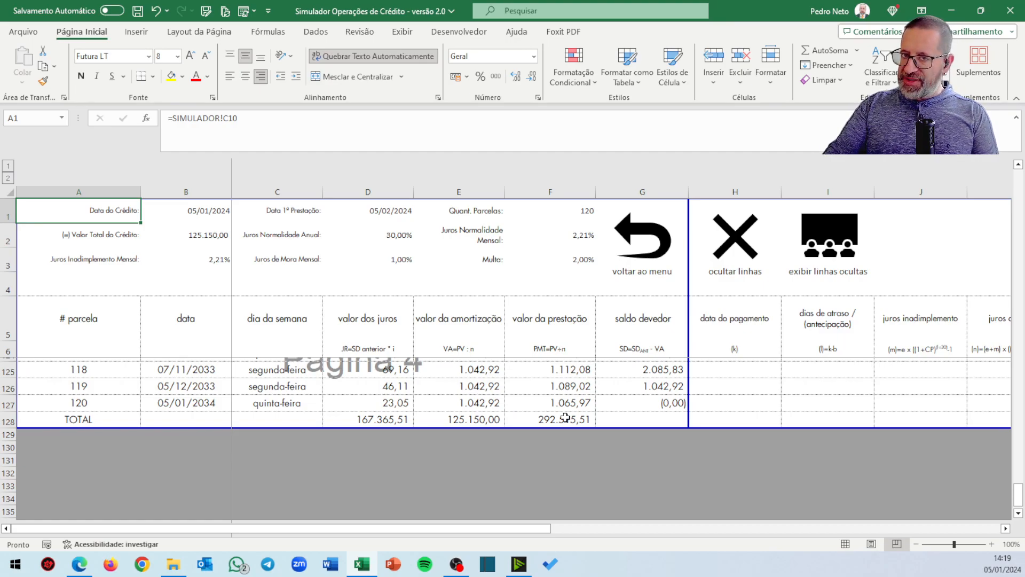
click(635, 244)
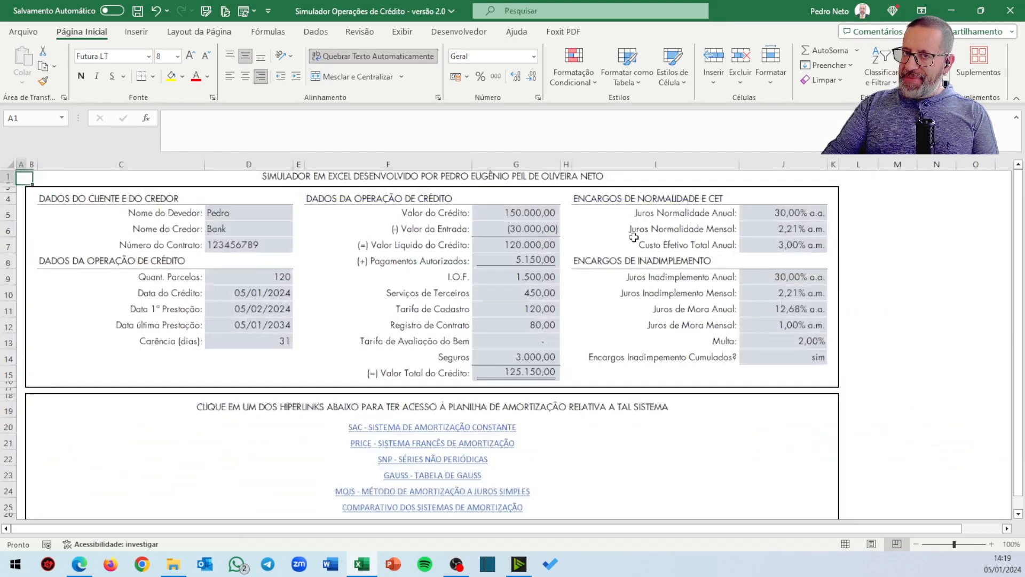
Set the number of installments in the credit operation data to 60
click(266, 279)
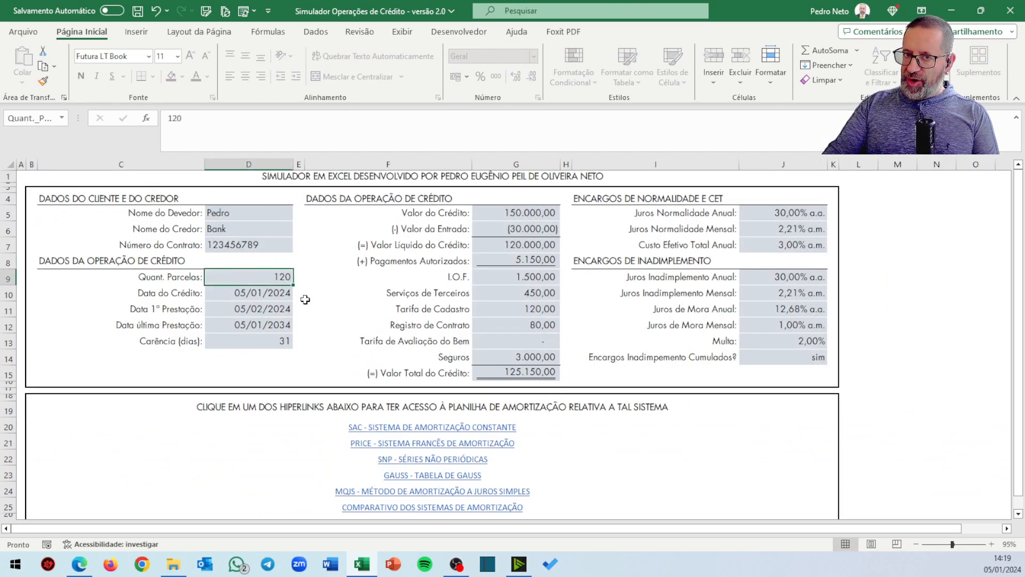
text(60)
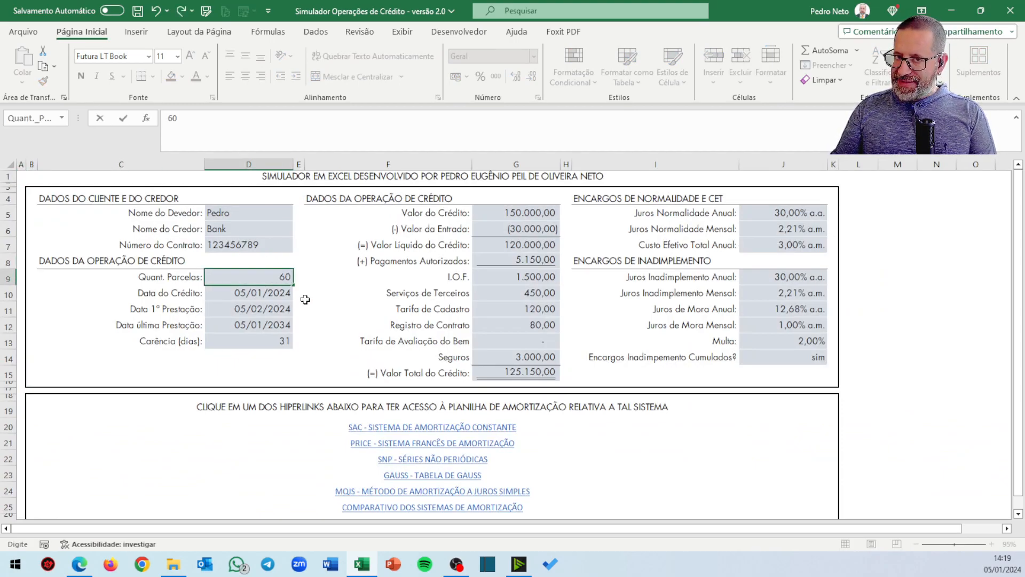
key(Return)
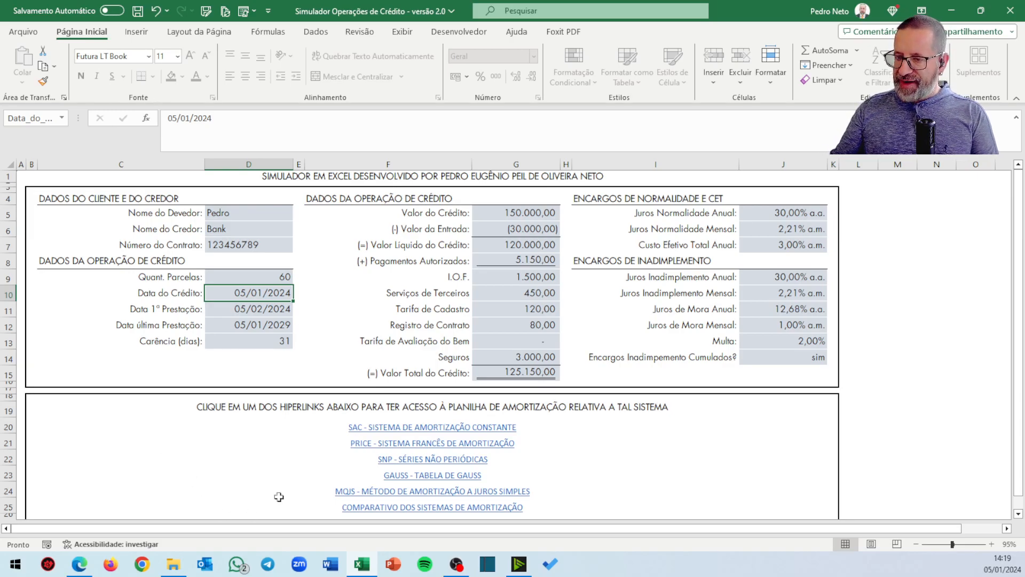
Open the PRICE amortization sheet and examine the last installments, the empty rows below them and the totals row
click(379, 448)
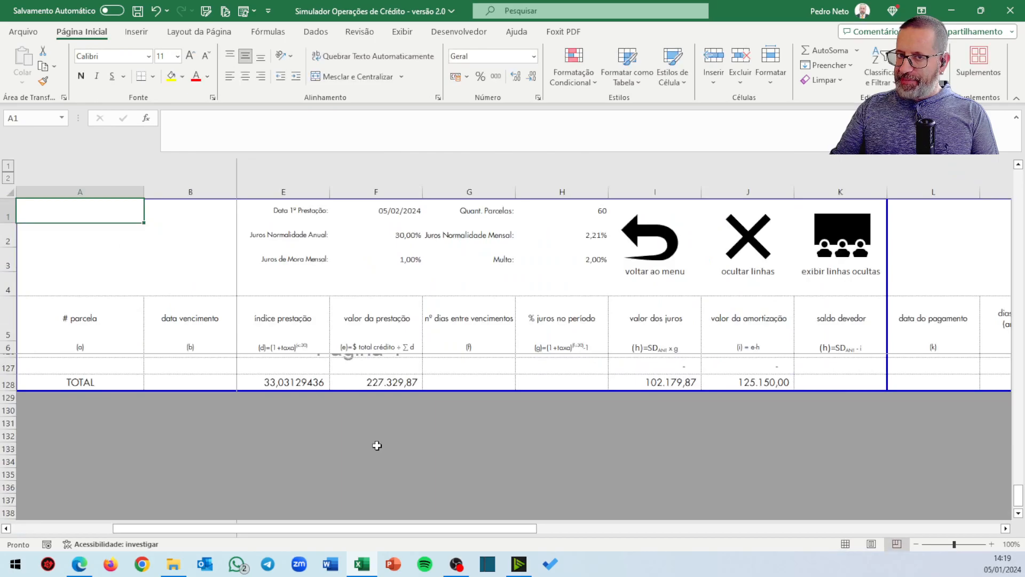
scroll(307, 404, up, 2)
scroll(307, 405, up, 11)
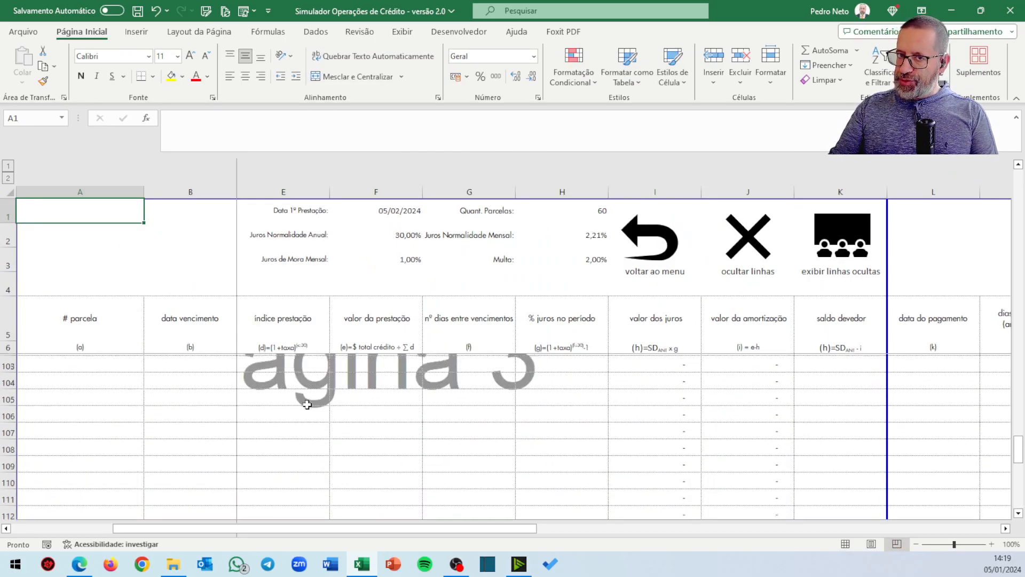
scroll(307, 404, up, 9)
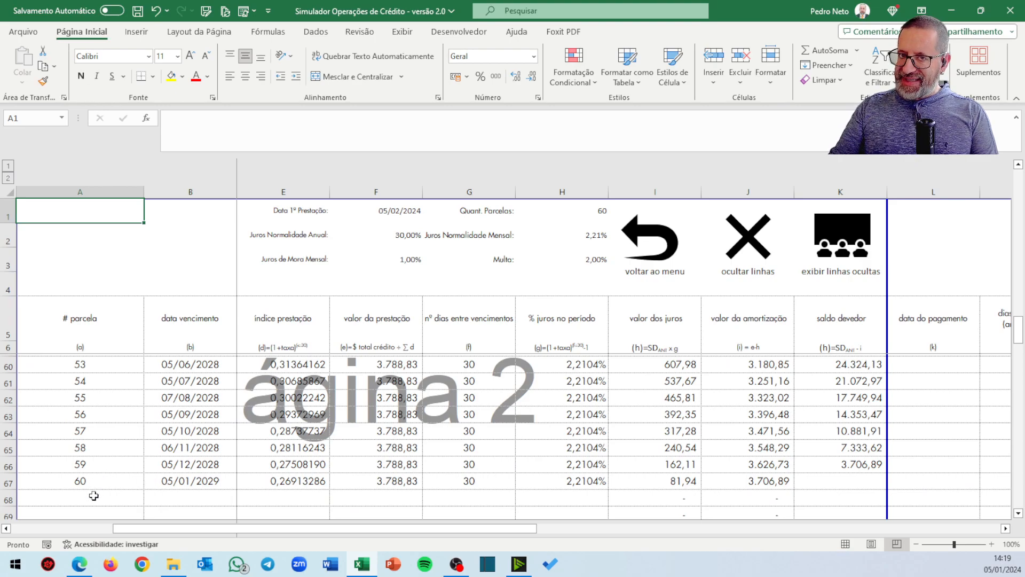
scroll(120, 465, down, 11)
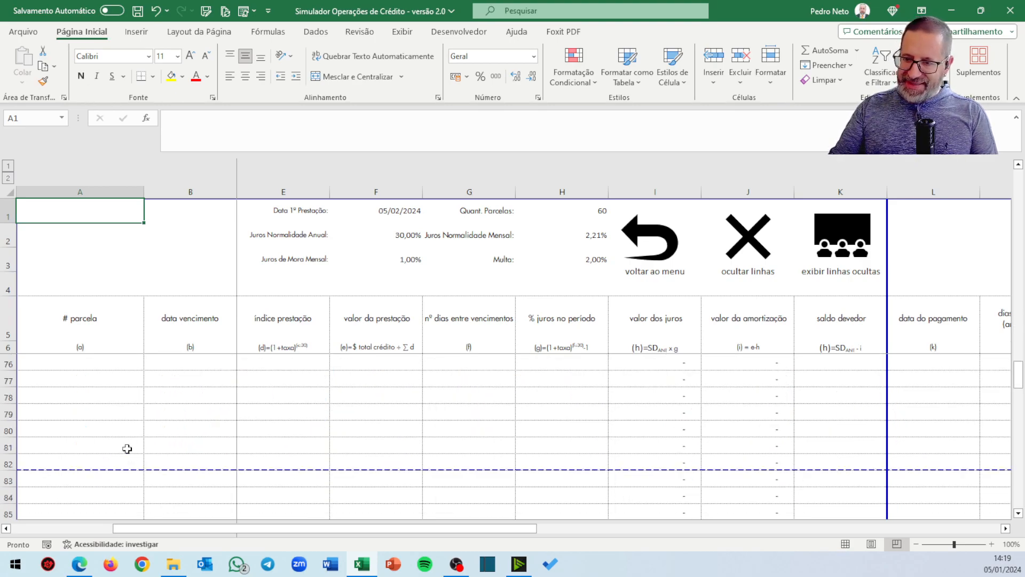
scroll(127, 448, down, 9)
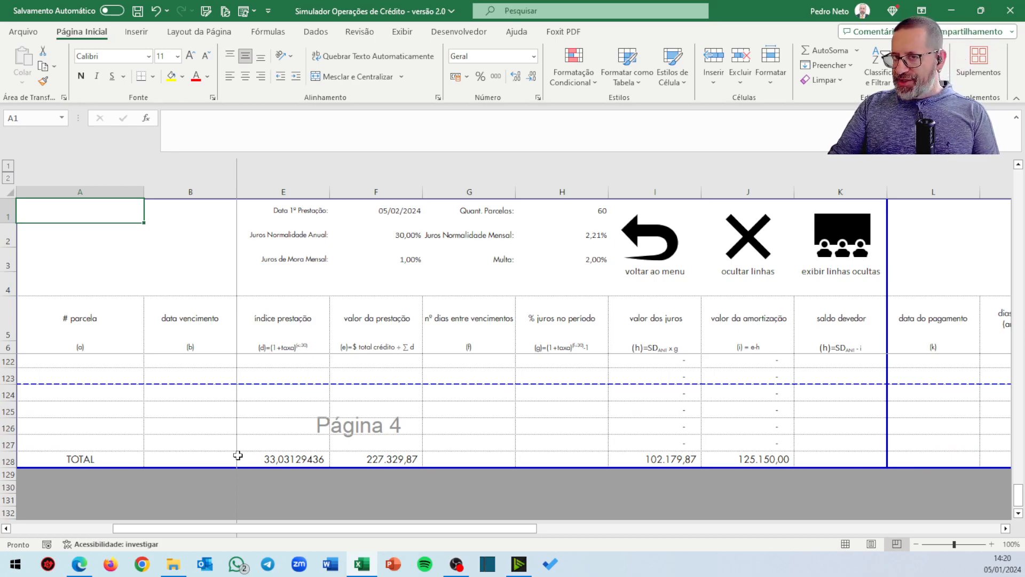
Switch the PRICE sheet to Normal view and hide the unused rows between the last installment and the totals
click(845, 543)
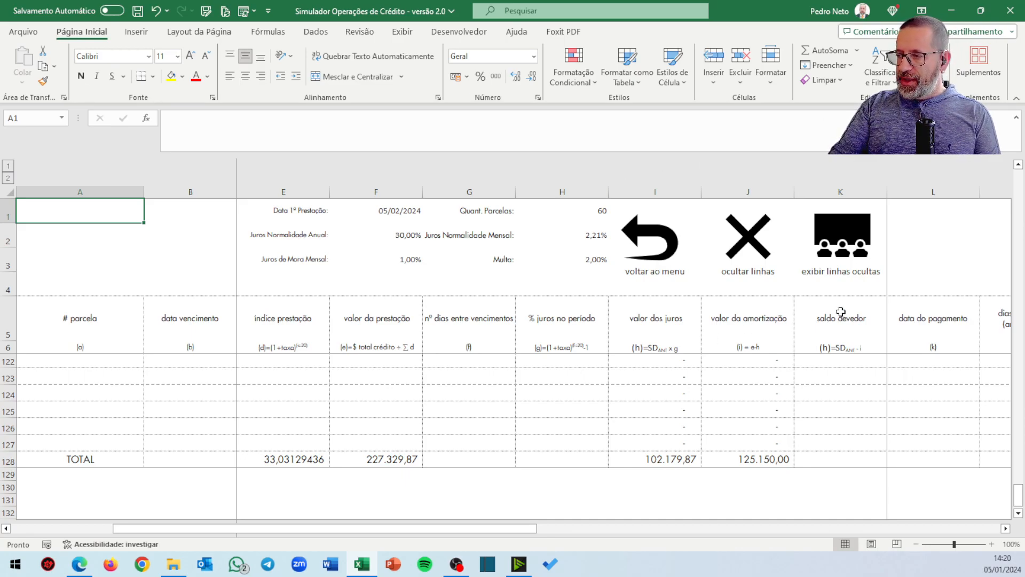
click(748, 245)
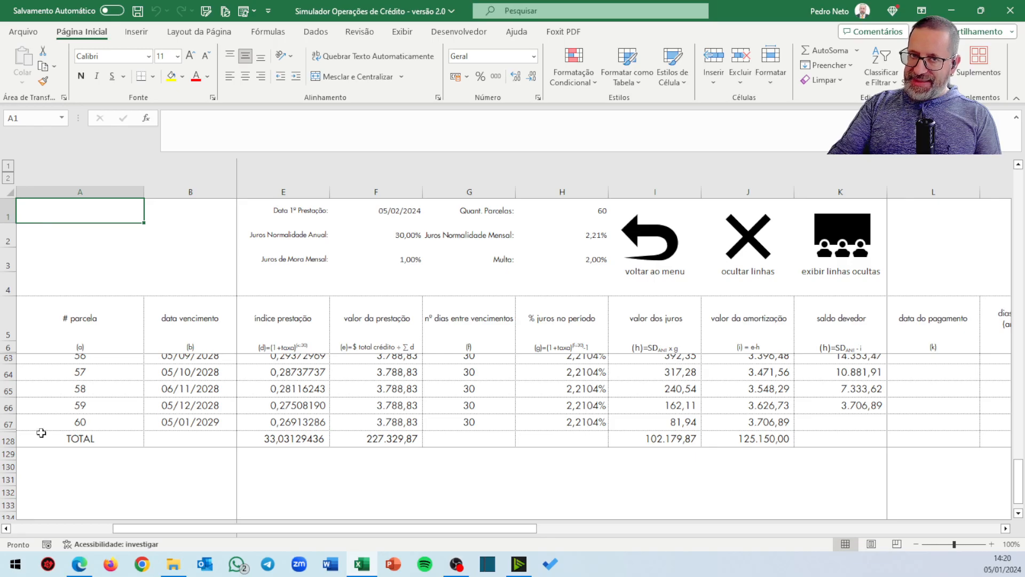
Show the hidden rows of the PRICE sheet again and return to the simulator menu
click(839, 233)
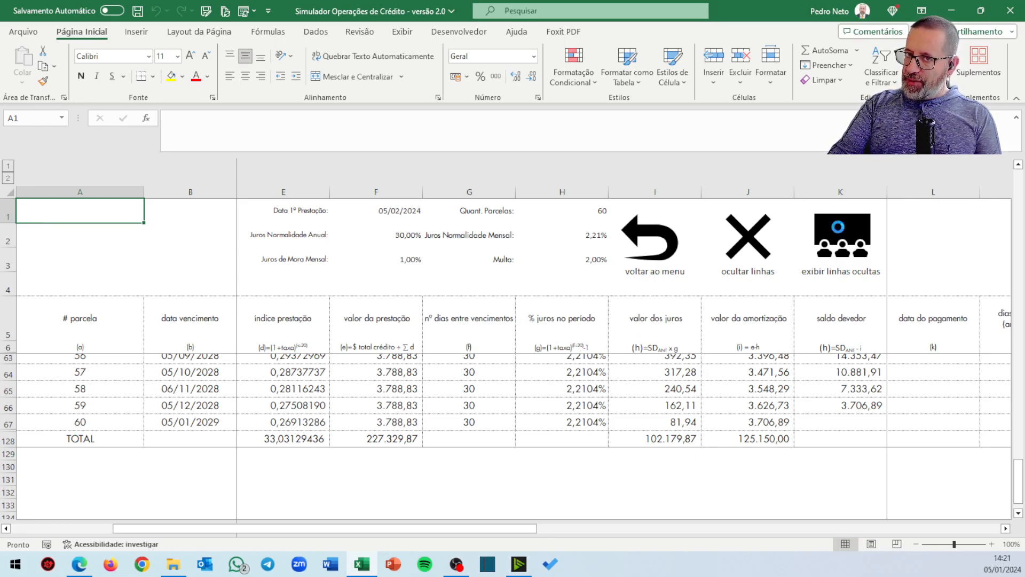
scroll(114, 458, down, 6)
scroll(113, 458, up, 4)
scroll(113, 458, up, 8)
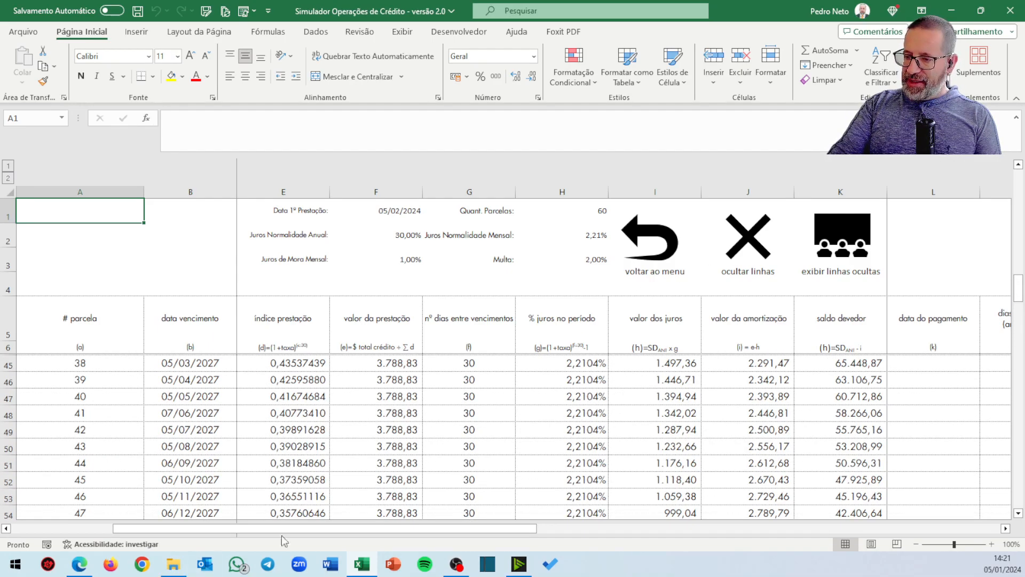
click(637, 240)
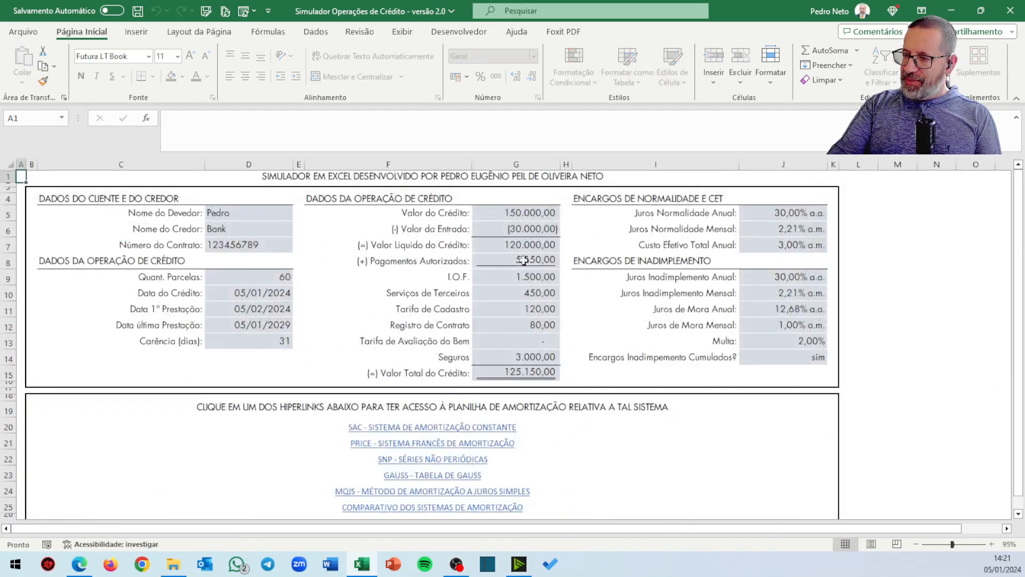
Set the number of installments in the credit operation data to 120
click(269, 283)
text(12)
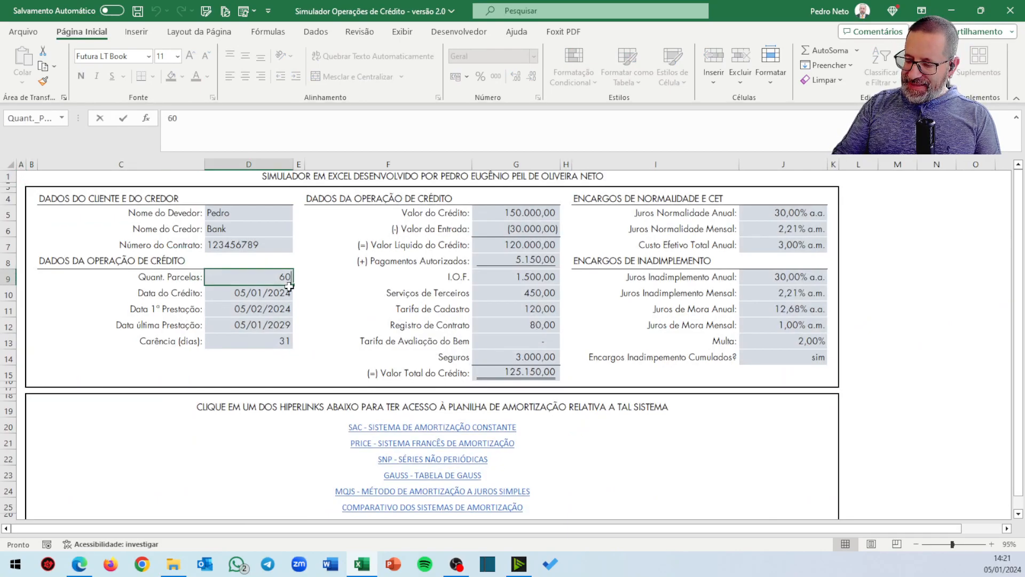
text(0)
key(Return)
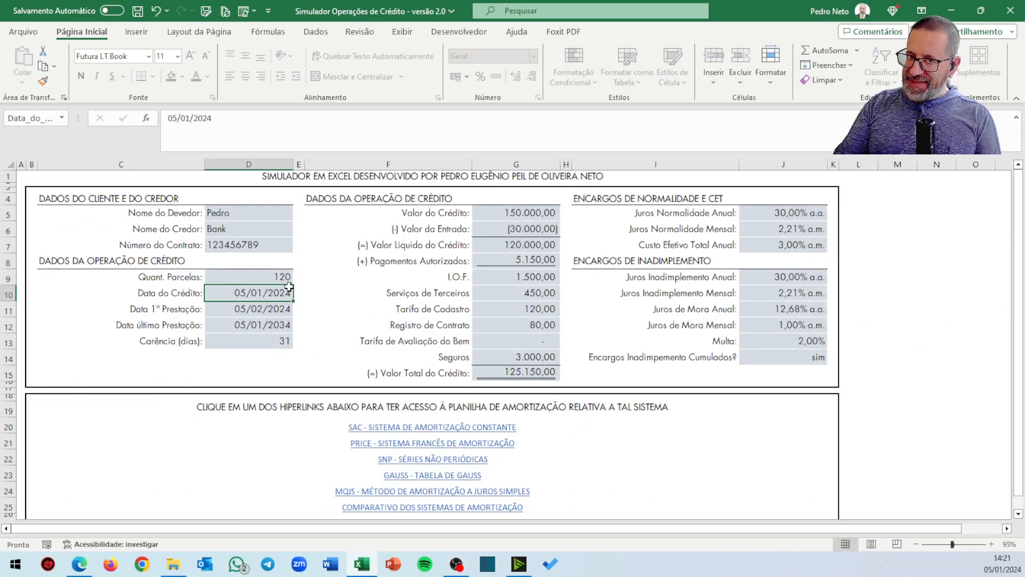
Open the PRICE sheet, review the 120-installment schedule down to the totals, and return to the simulator menu
click(391, 452)
click(401, 438)
click(394, 440)
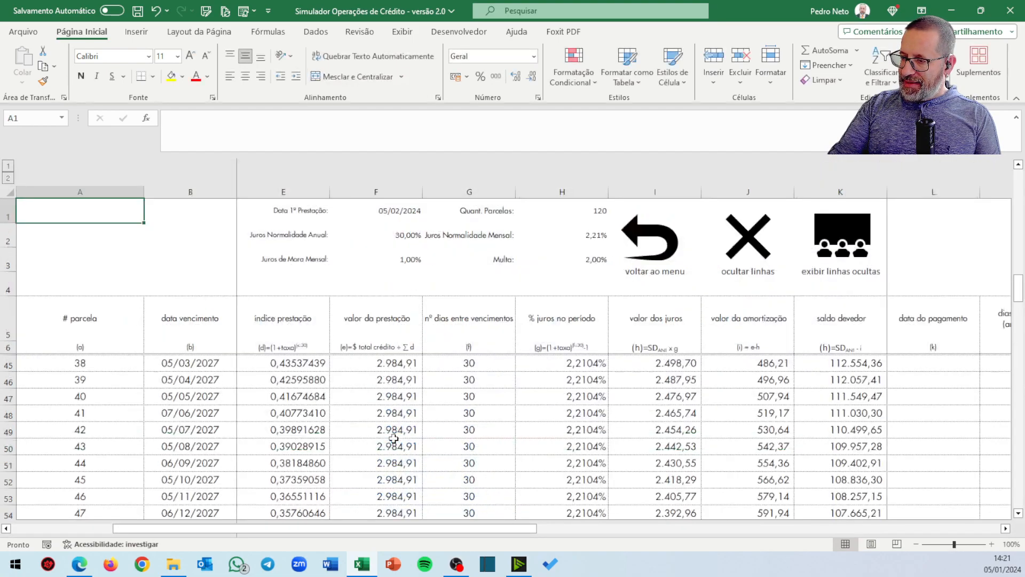
scroll(145, 386, down, 20)
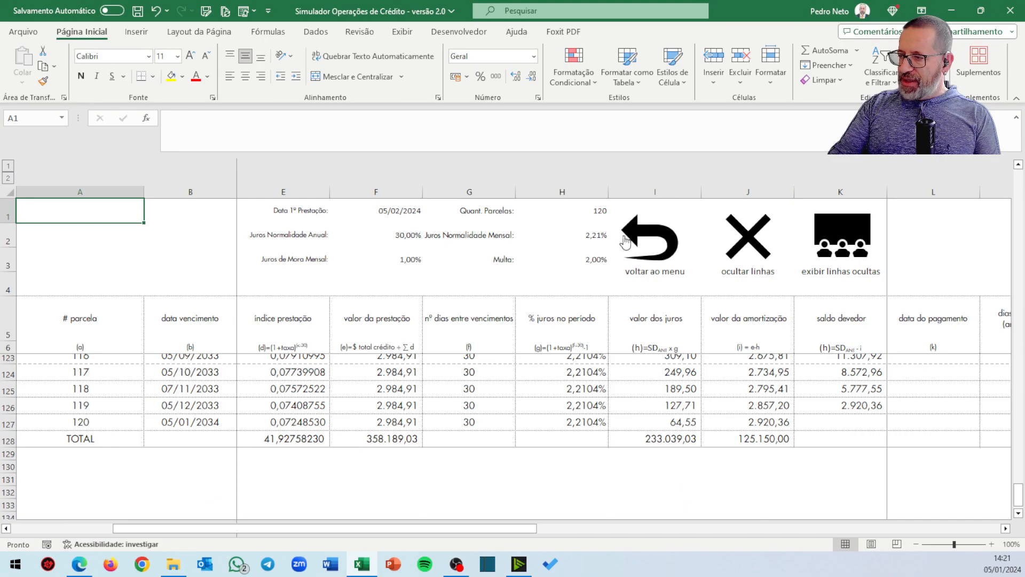
click(640, 240)
Set the number of installments in the credit operation data to 36
click(278, 277)
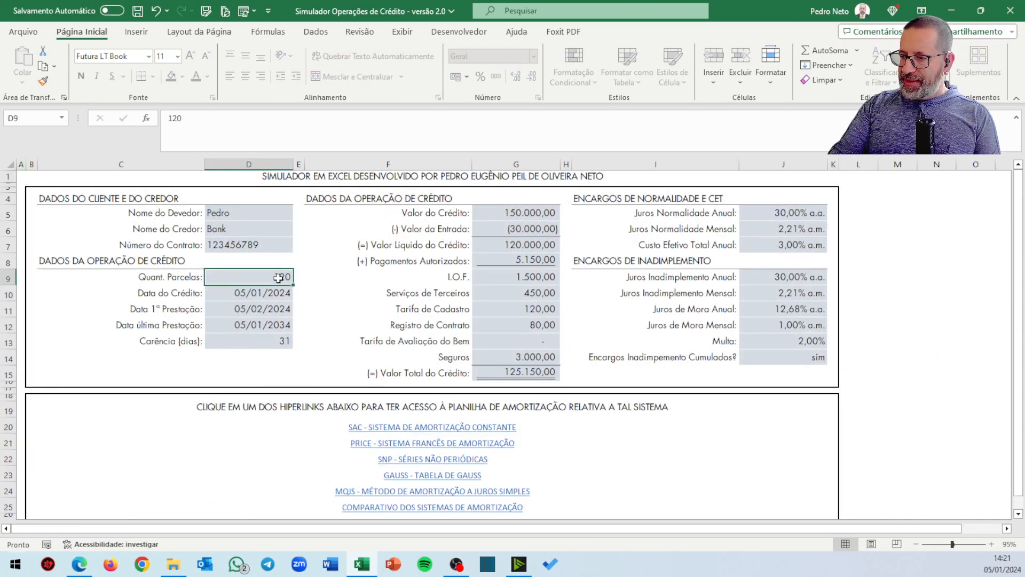
text(36)
key(Return)
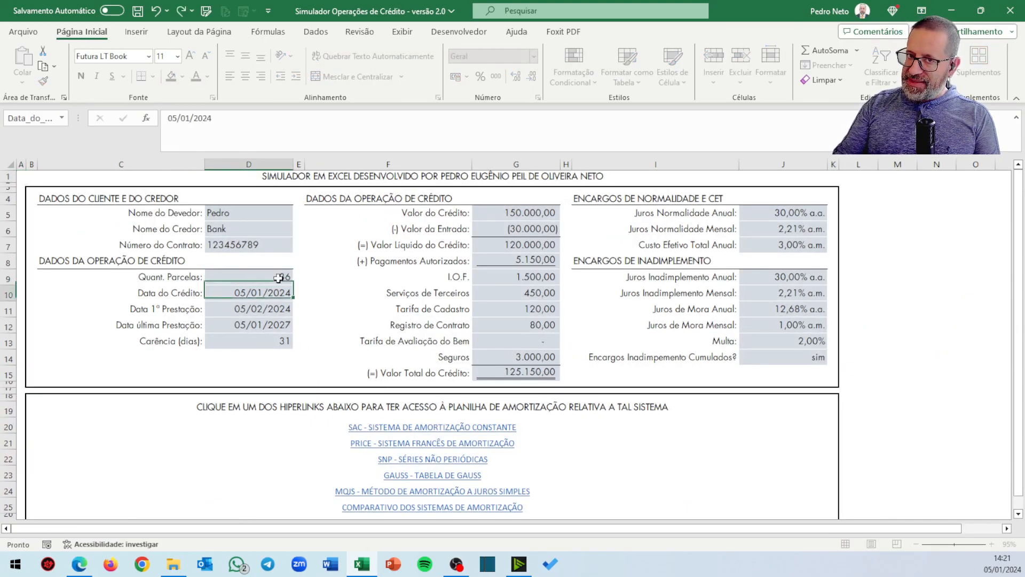
In the PRICE sheet, hide the unused rows below installment 36, show them again, and return to the simulator menu
click(455, 447)
scroll(182, 419, up, 13)
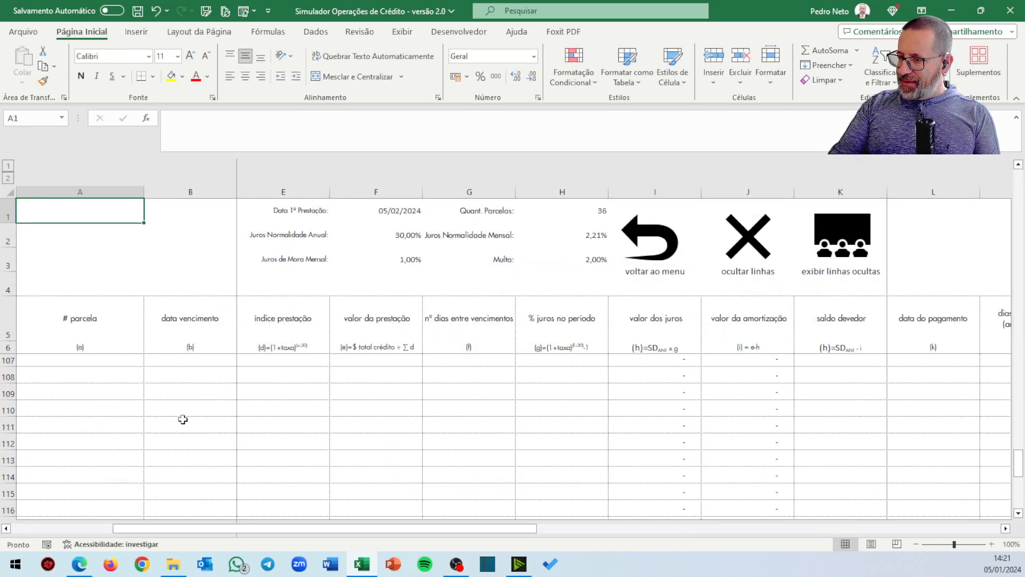
scroll(182, 419, up, 15)
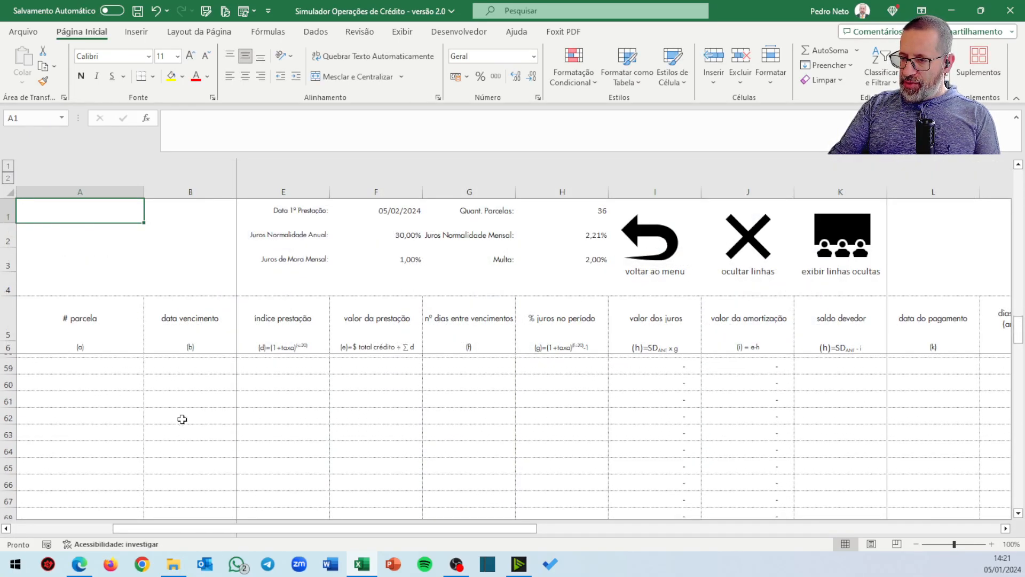
click(739, 245)
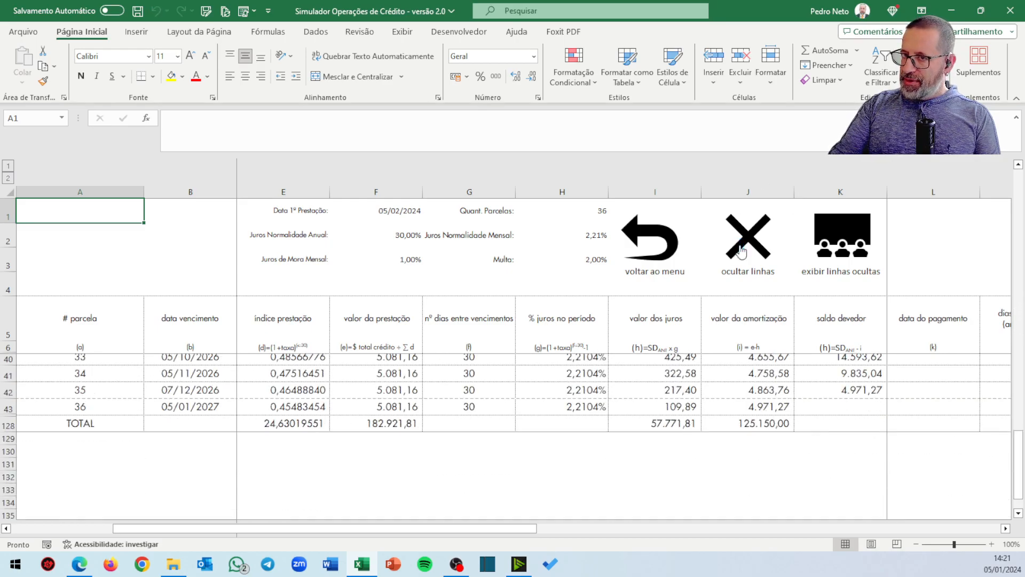
click(836, 225)
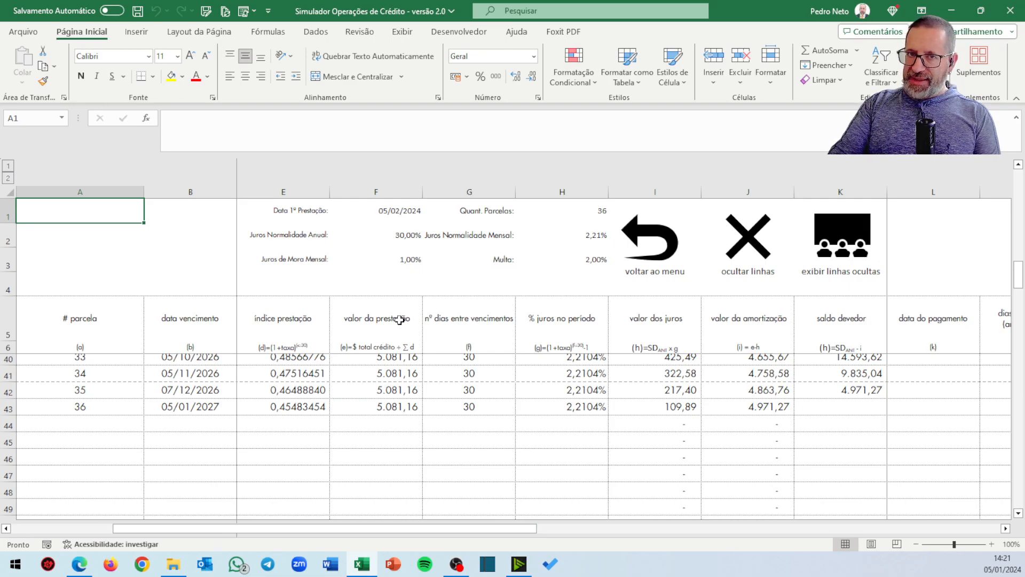
click(664, 238)
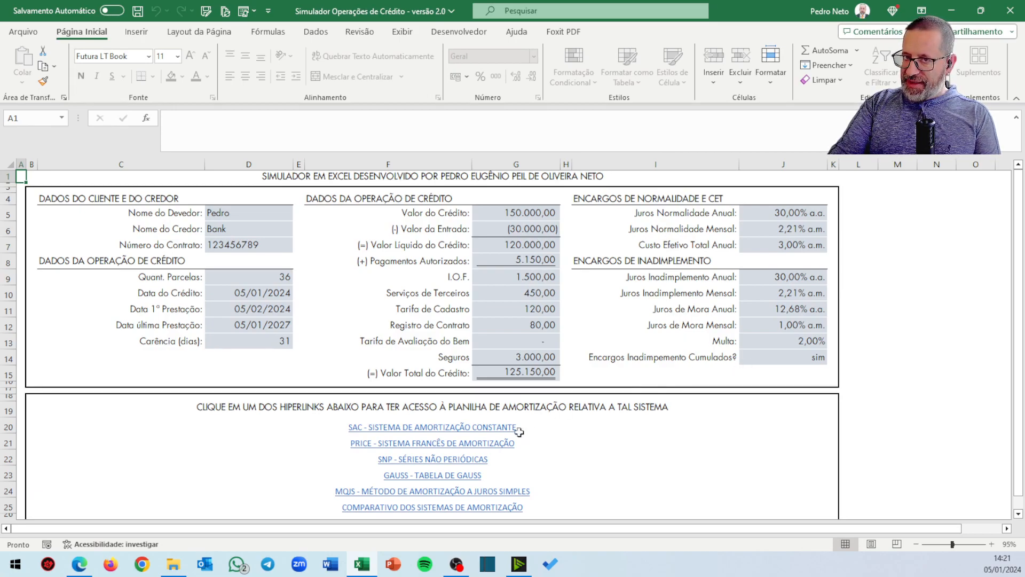
Open the amortization systems comparison, inspect the TIR cells for PRICE SIMPLES and SÉRIES NÃO TEMPORAIS, and return to the simulator menu
click(402, 508)
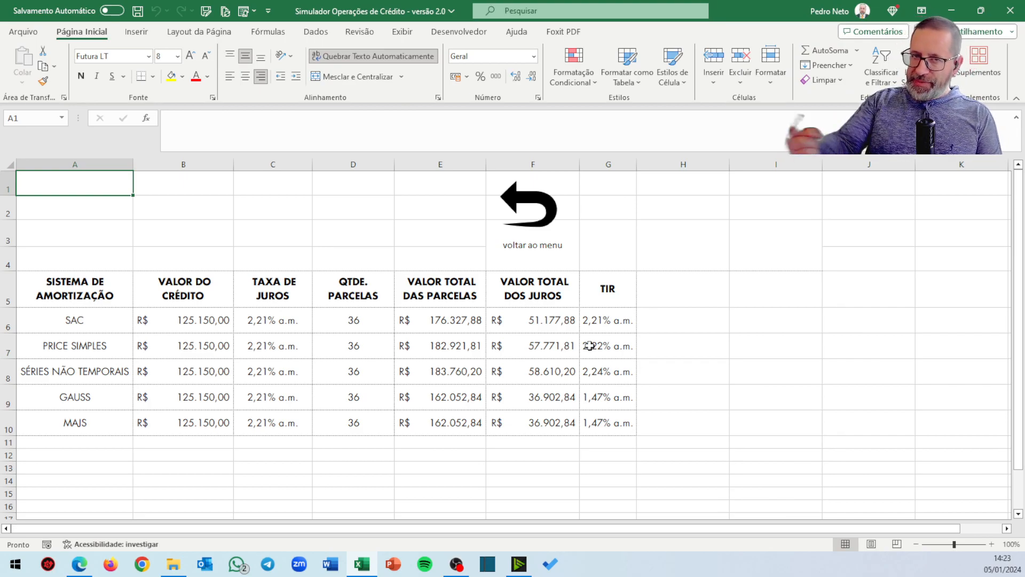
click(589, 345)
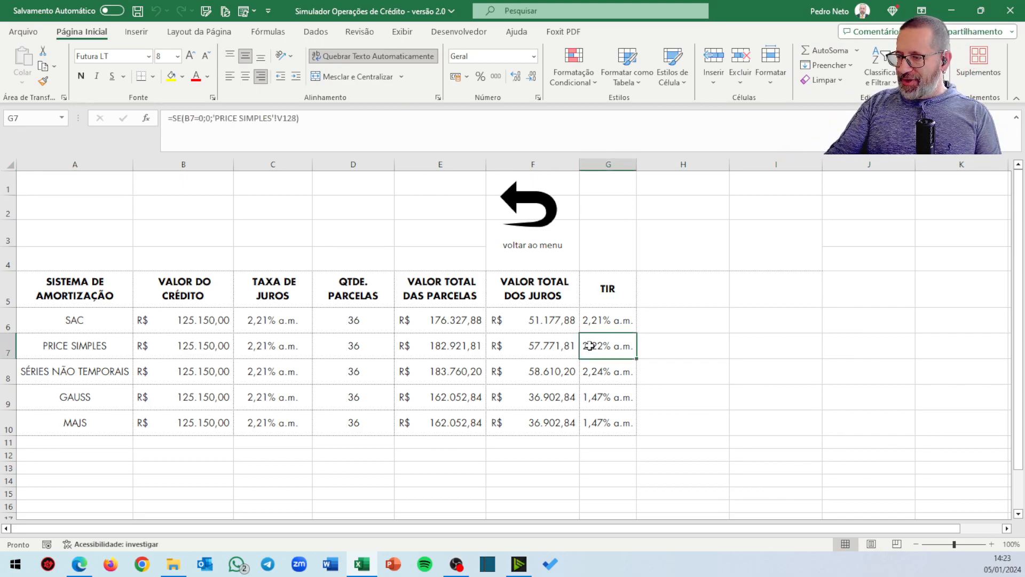
click(613, 371)
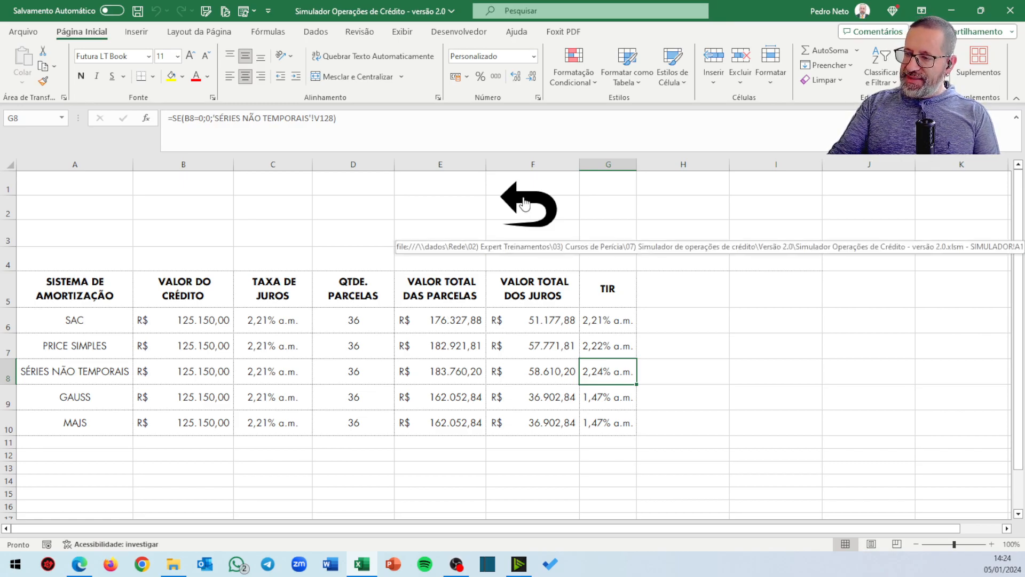
click(524, 204)
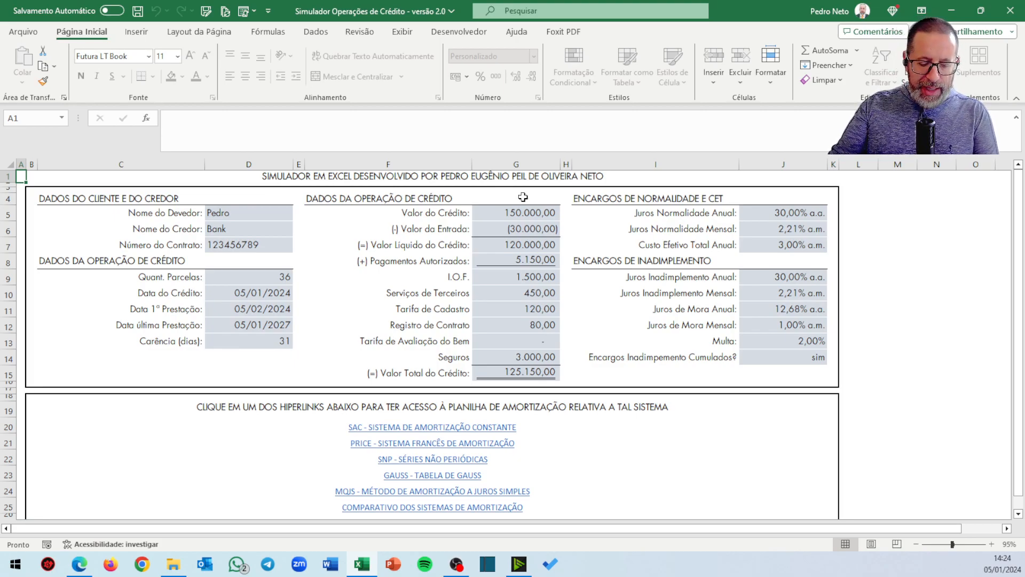
Switch to the Edge browser and view the Mentoria Online page on the Expert Treinamentos website
key(alt+Tab)
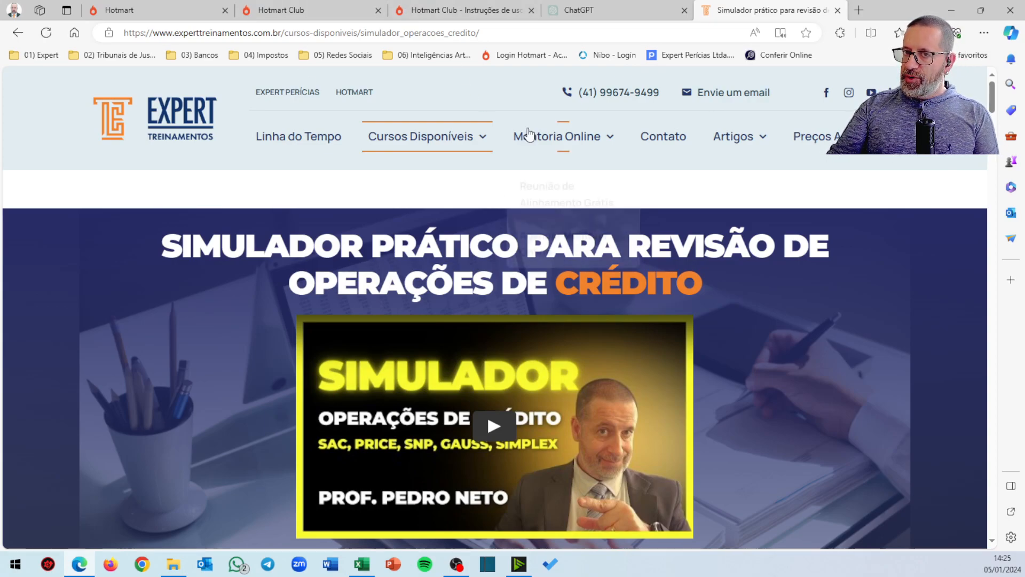
click(544, 141)
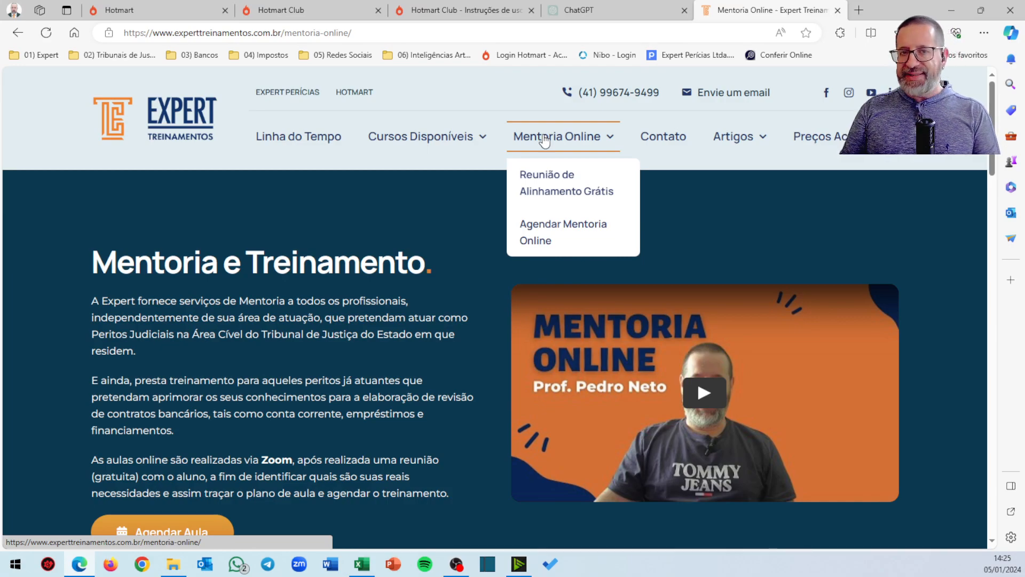
mouse_move(407, 144)
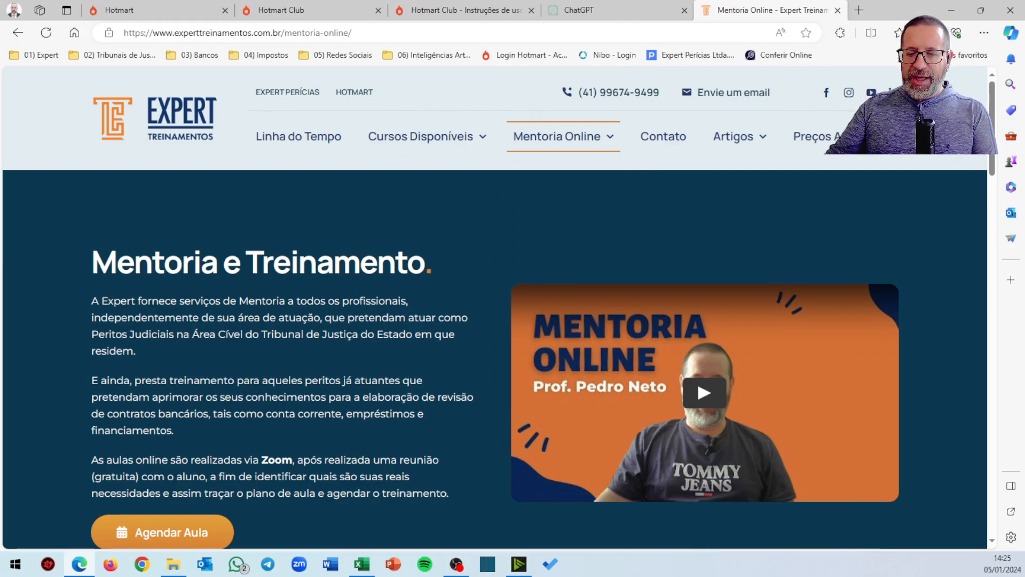
key(alt+Tab)
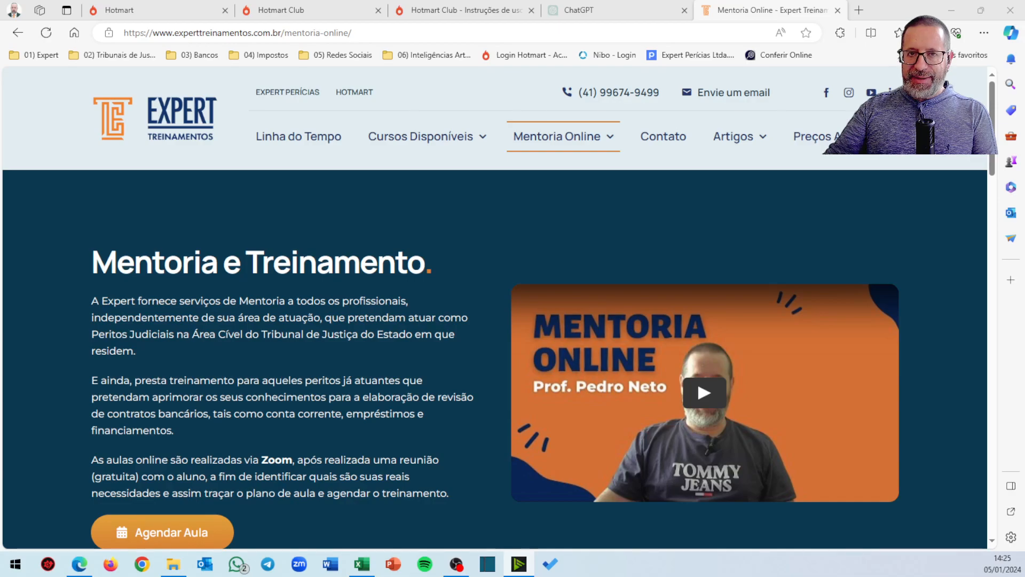